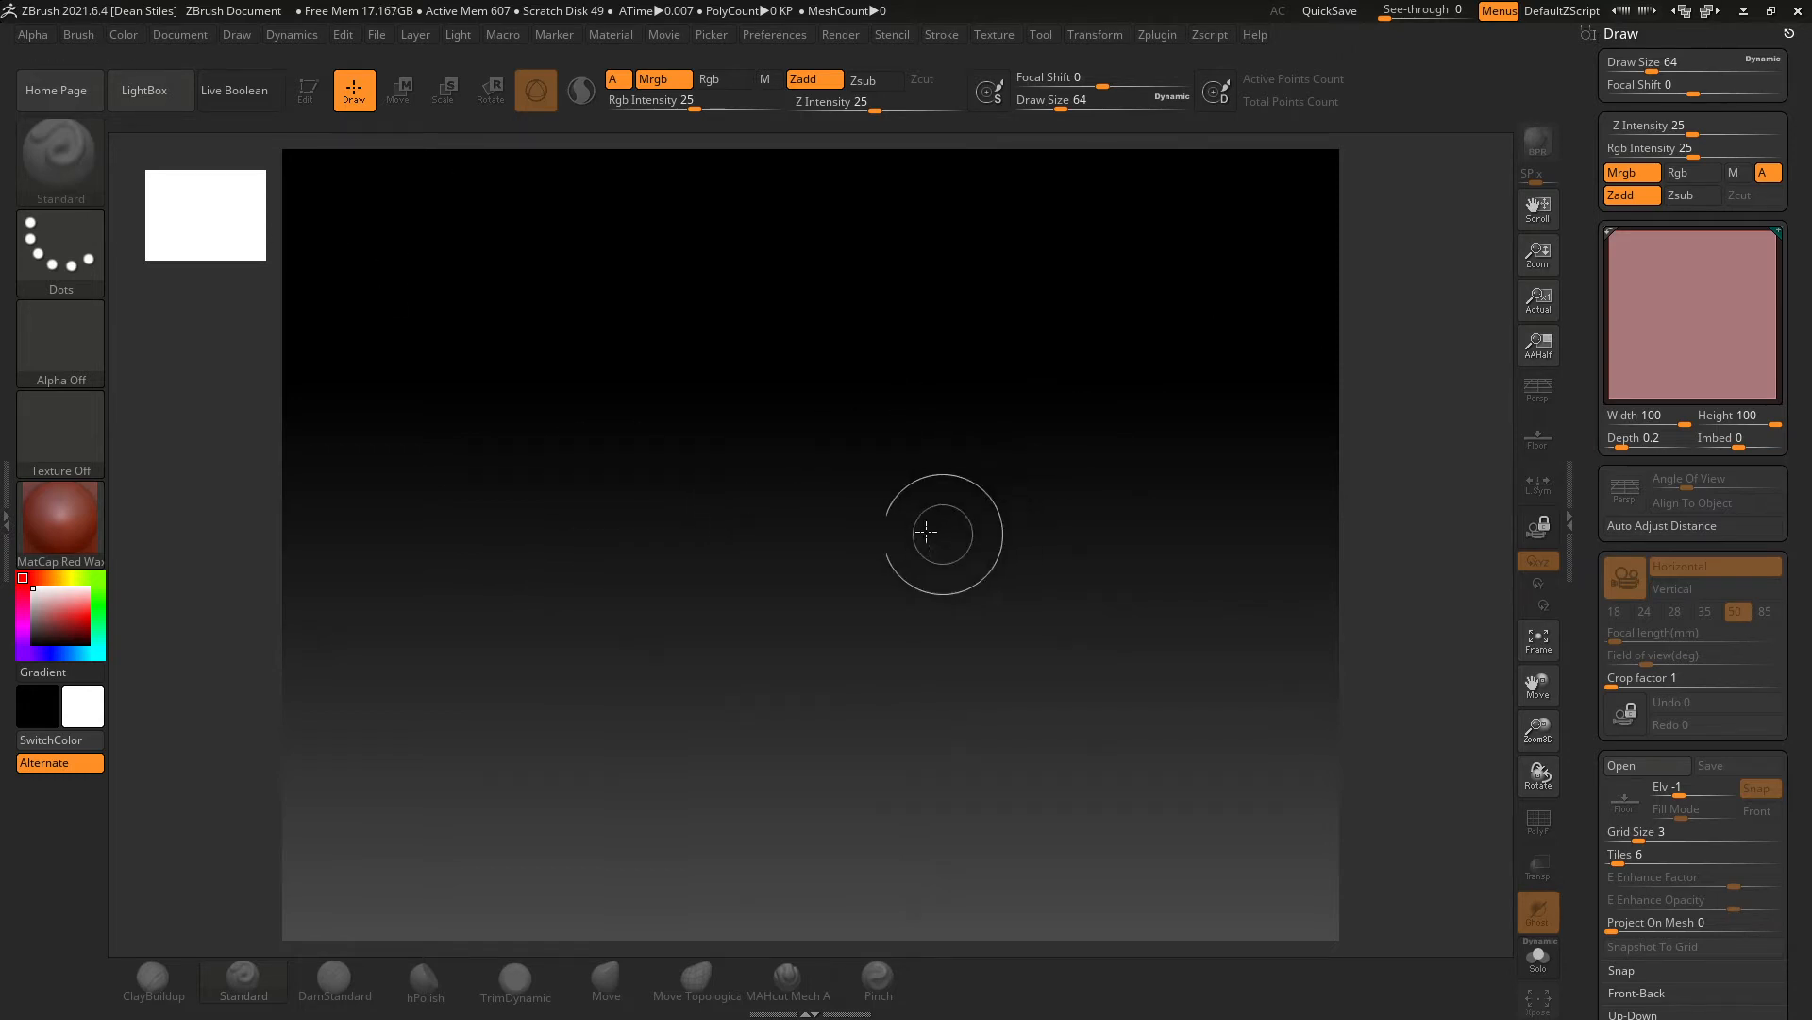
Paint a looping SimpleBrush stroke across the canvas
mouse_move(642, 465)
left_mouse_down()
mouse_move(1040, 623)
mouse_move(878, 453)
mouse_move(543, 670)
left_mouse_up()
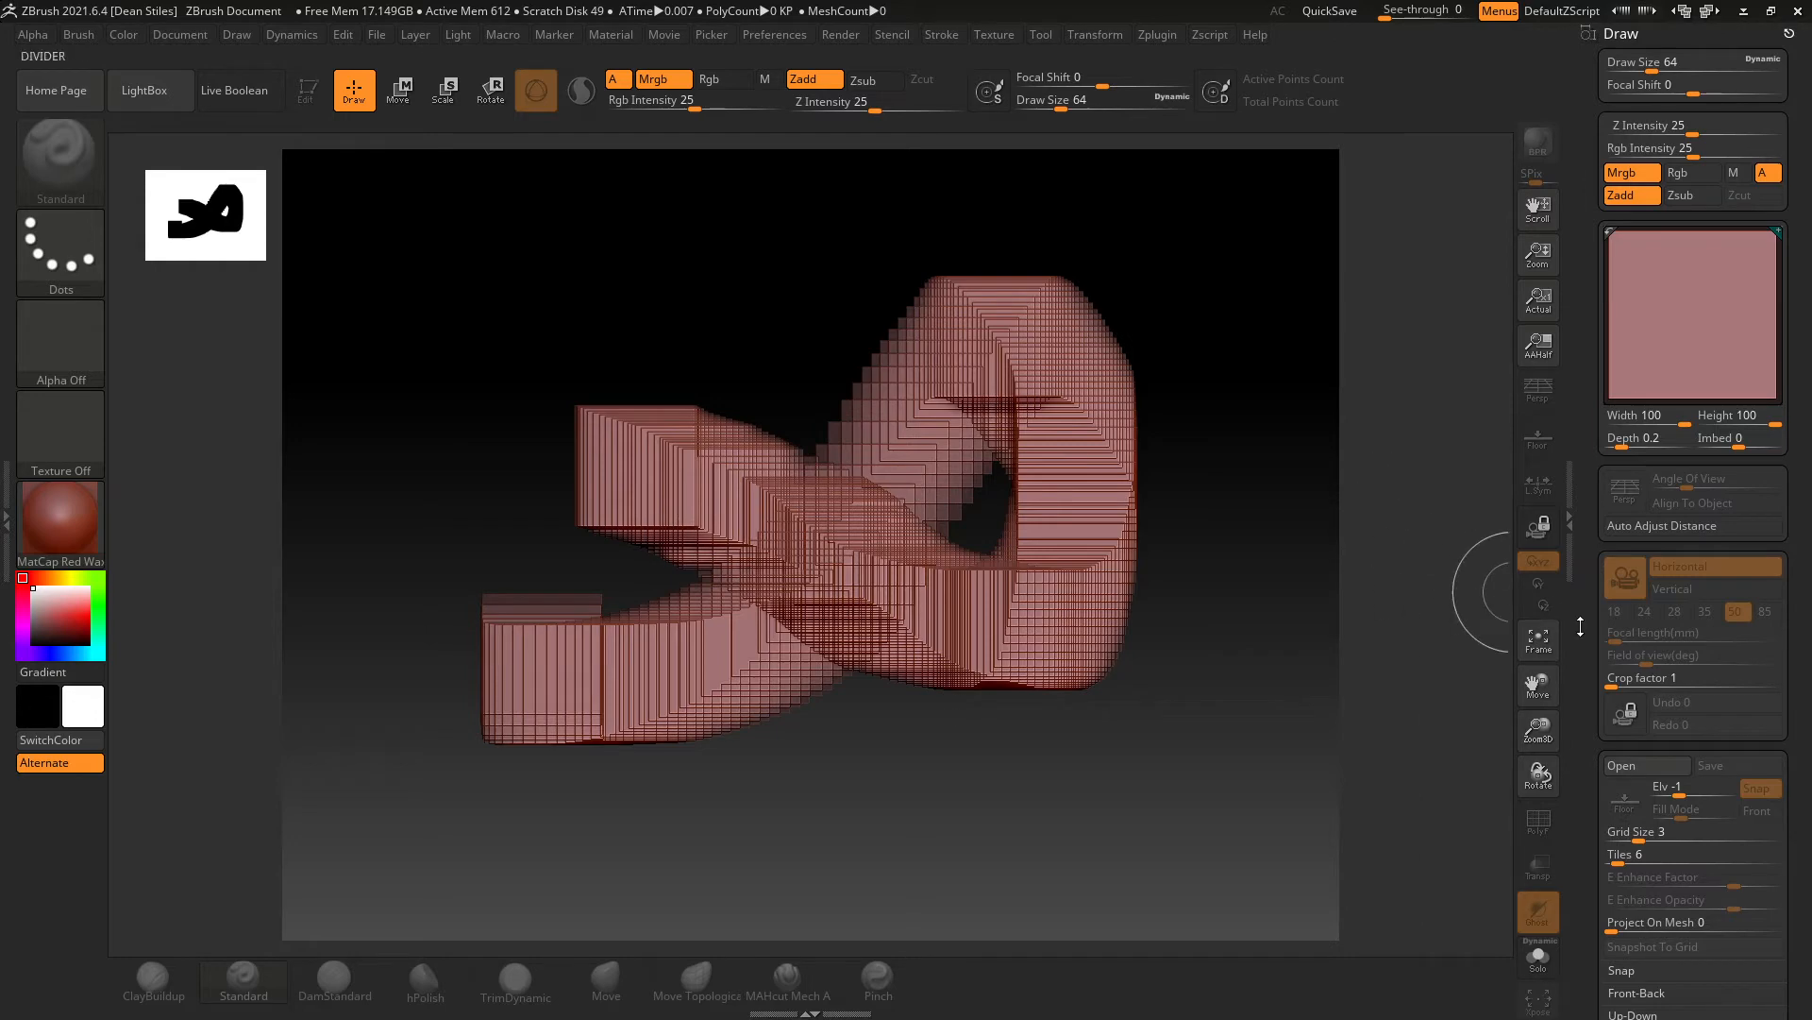
Draw nine Sphere3D primitives of different sizes over the painted stroke on the canvas
scroll(1582, 544, "down", 3)
scroll(1582, 545, "down", 15)
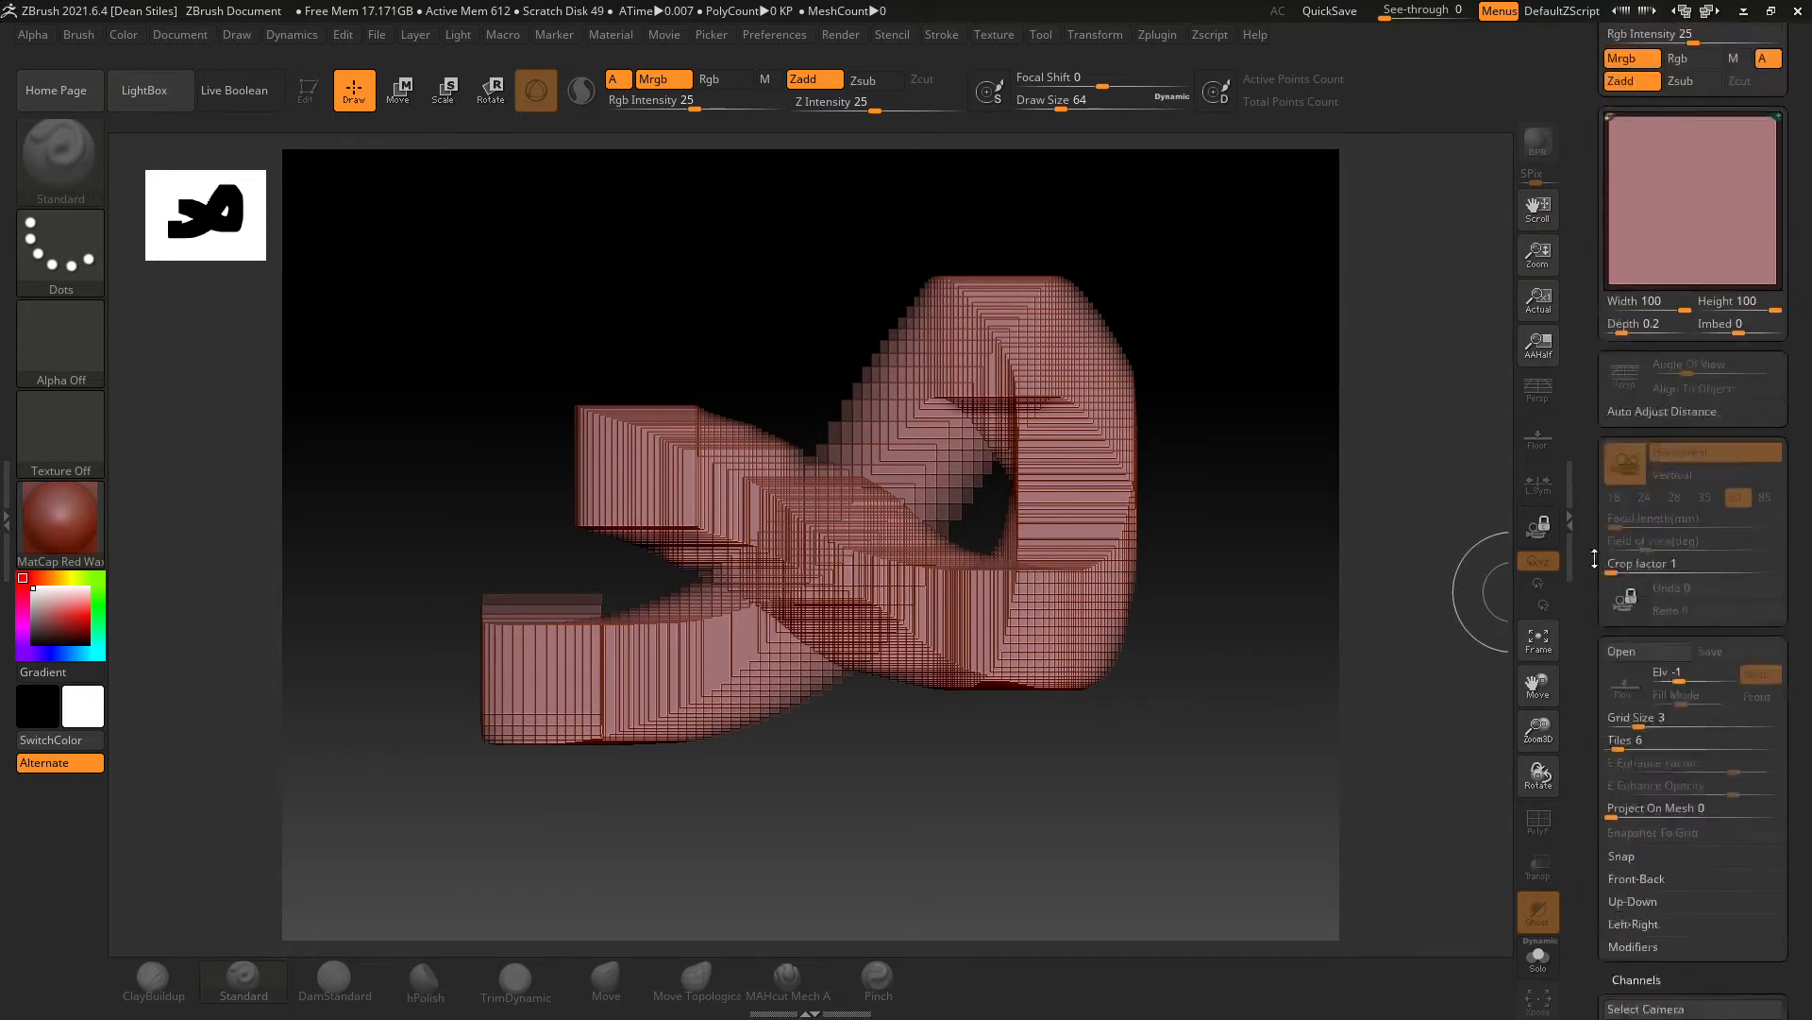
scroll(1613, 380, "down", 2)
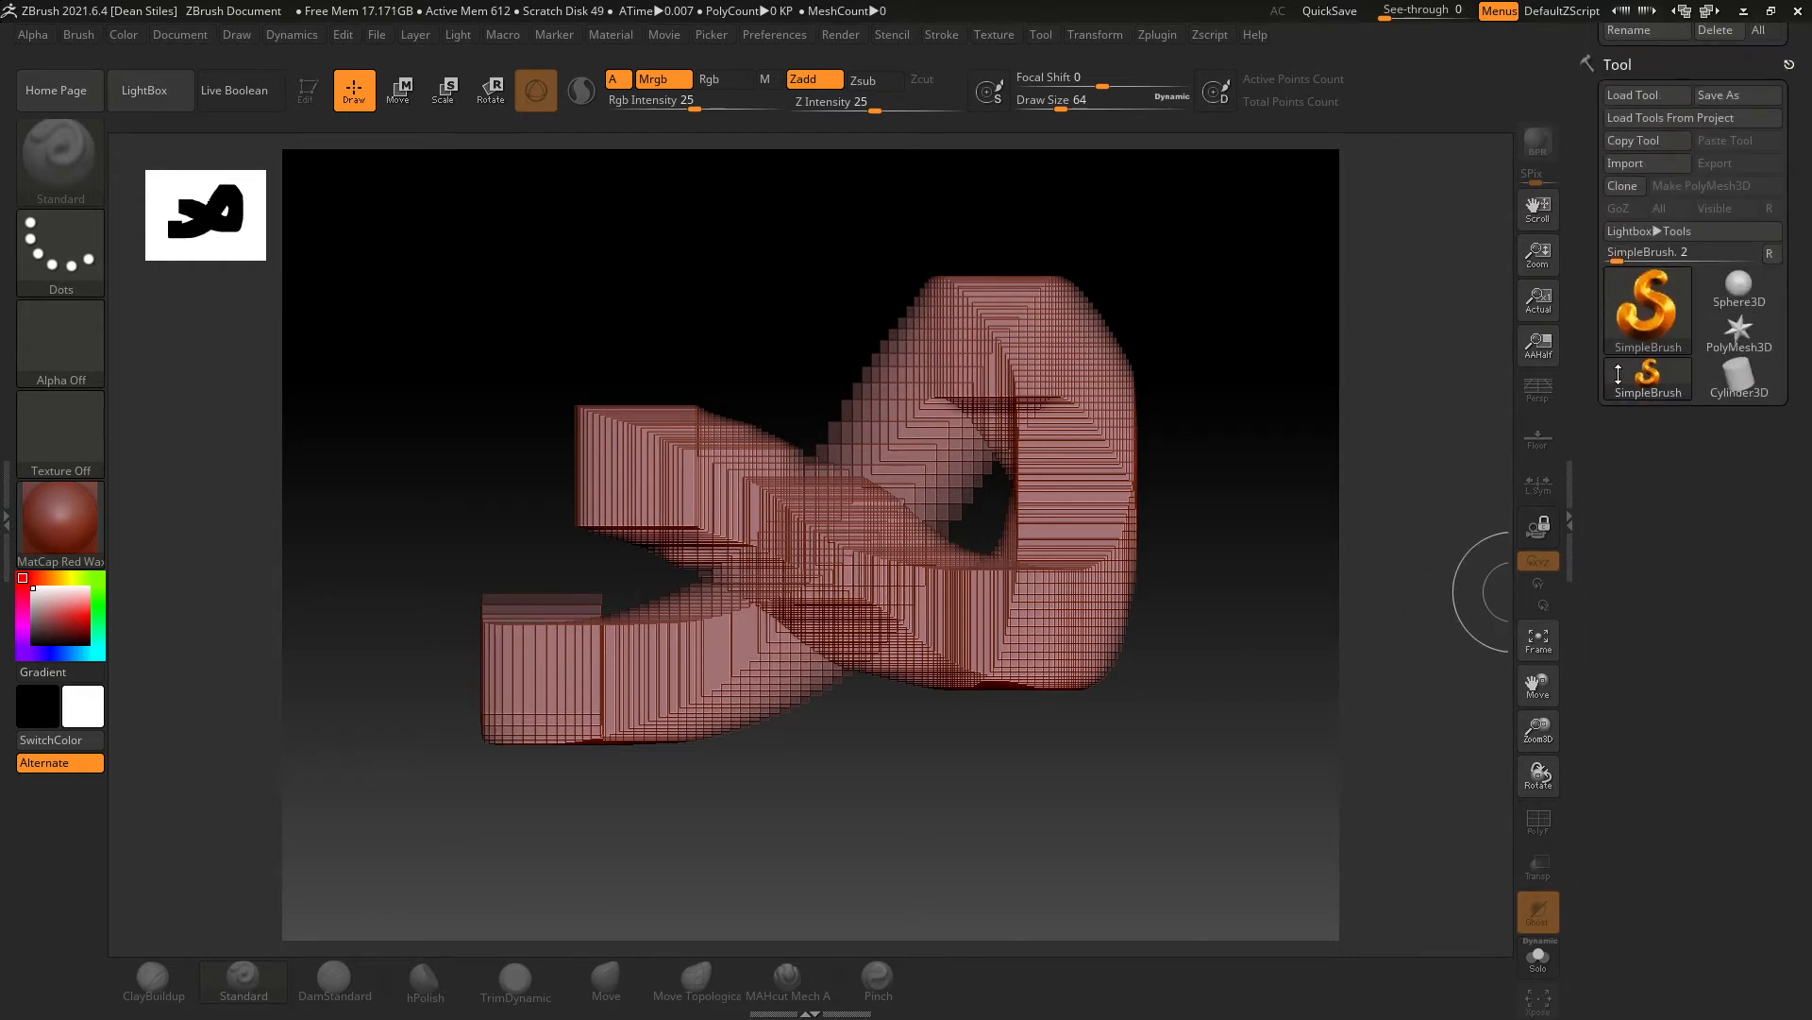
left_click(1739, 283)
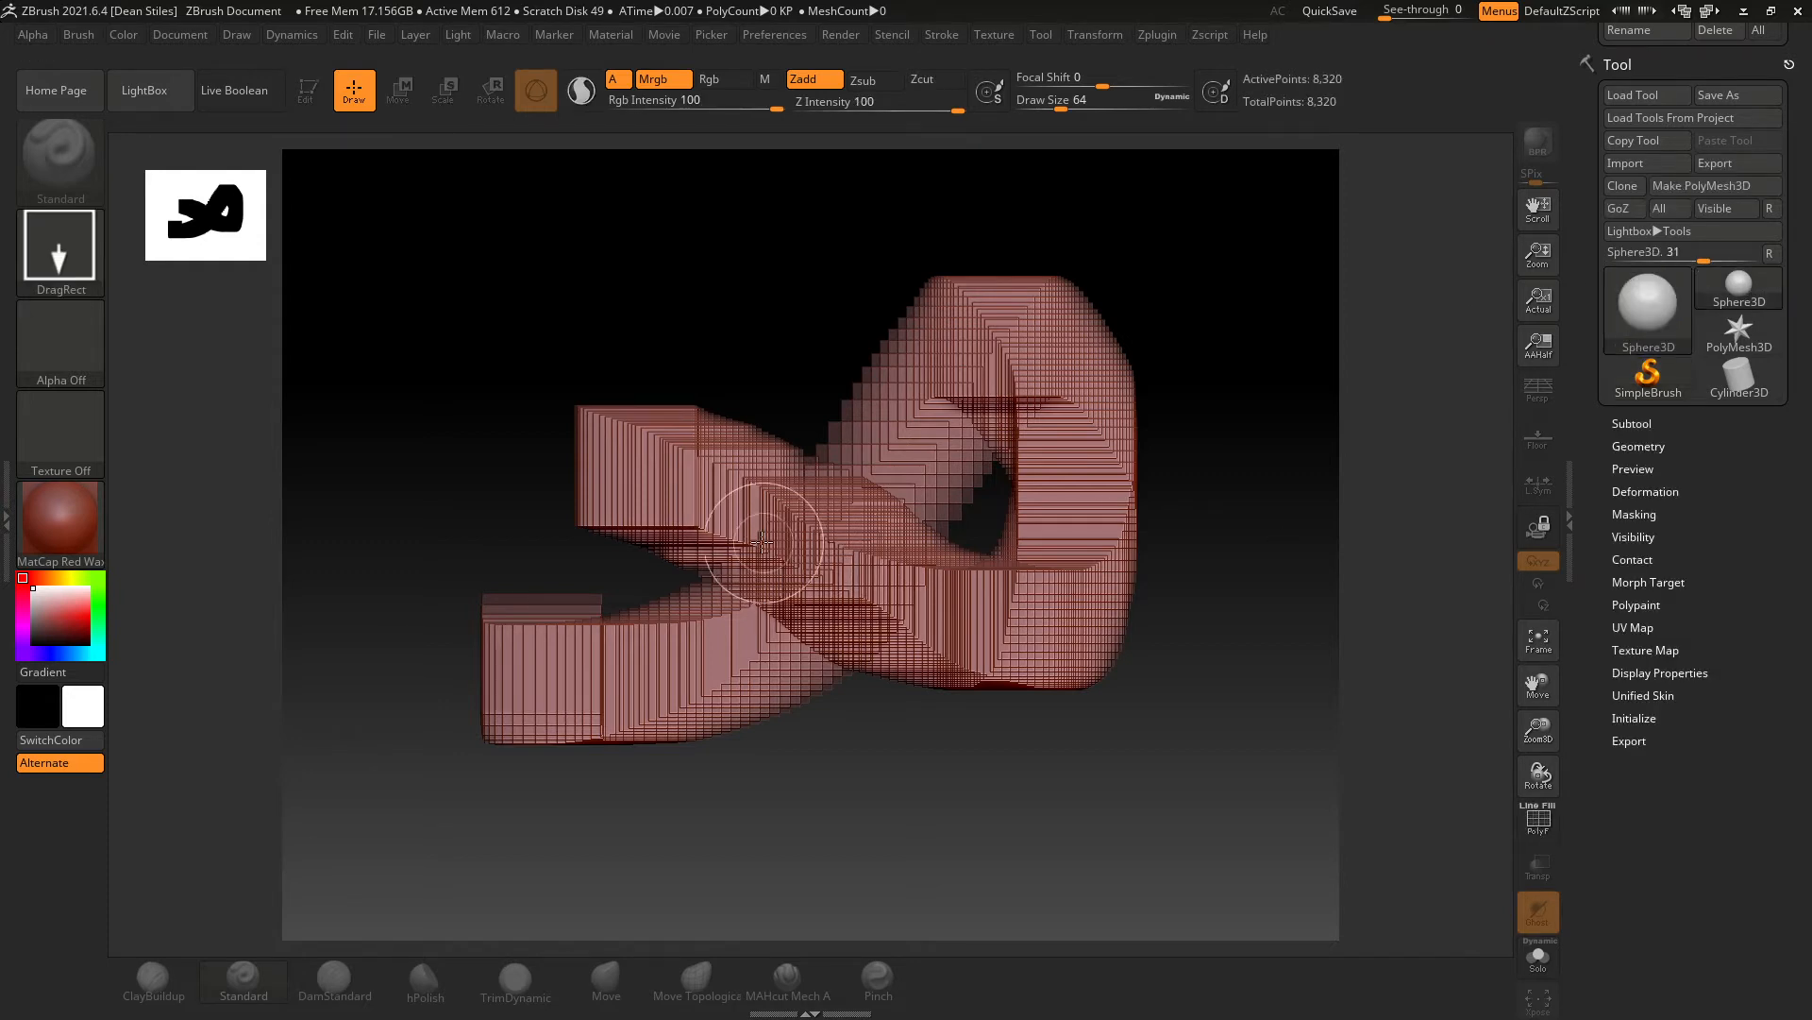
mouse_move(756, 529)
left_mouse_down()
mouse_move(919, 672)
mouse_move(935, 713)
left_mouse_up()
left_click_drag(951, 564, 1153, 710)
left_click_drag(763, 553, 877, 625)
left_click_drag(843, 370, 930, 406)
left_click_drag(556, 463, 634, 492)
left_click_drag(552, 609, 596, 631)
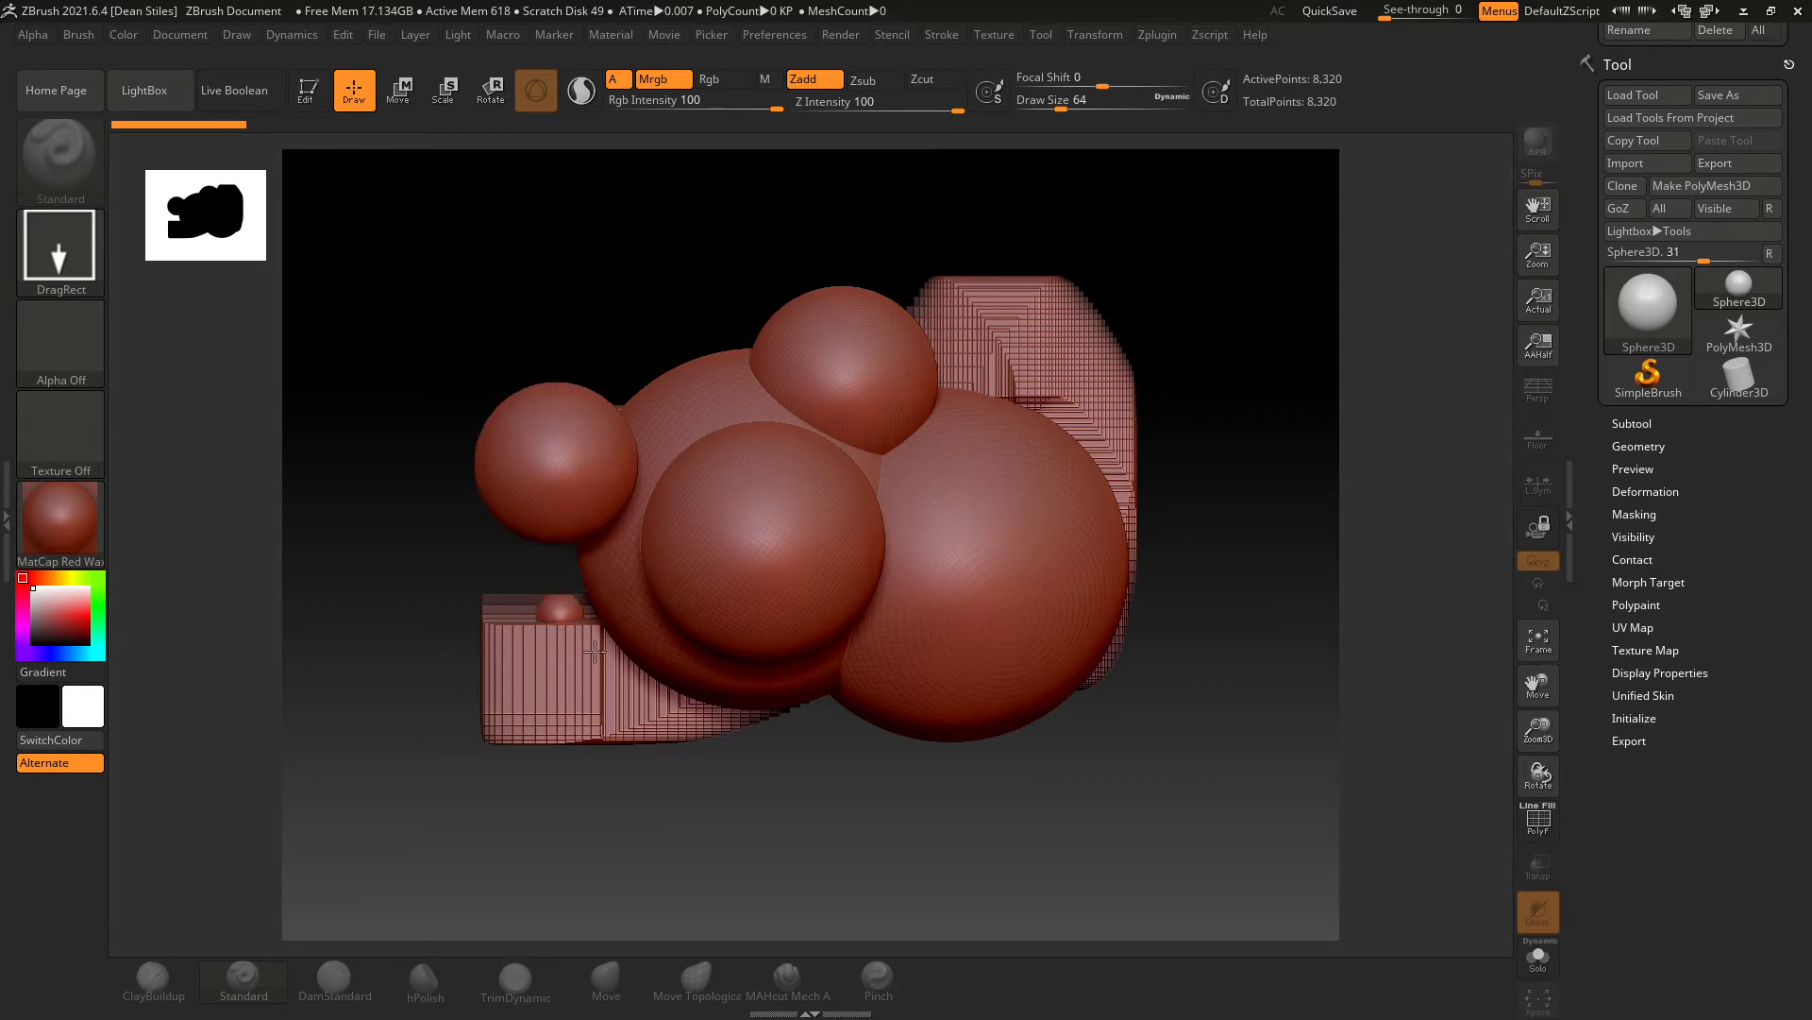
left_click_drag(621, 732, 746, 776)
left_click_drag(829, 638, 952, 708)
left_click_drag(715, 353, 755, 388)
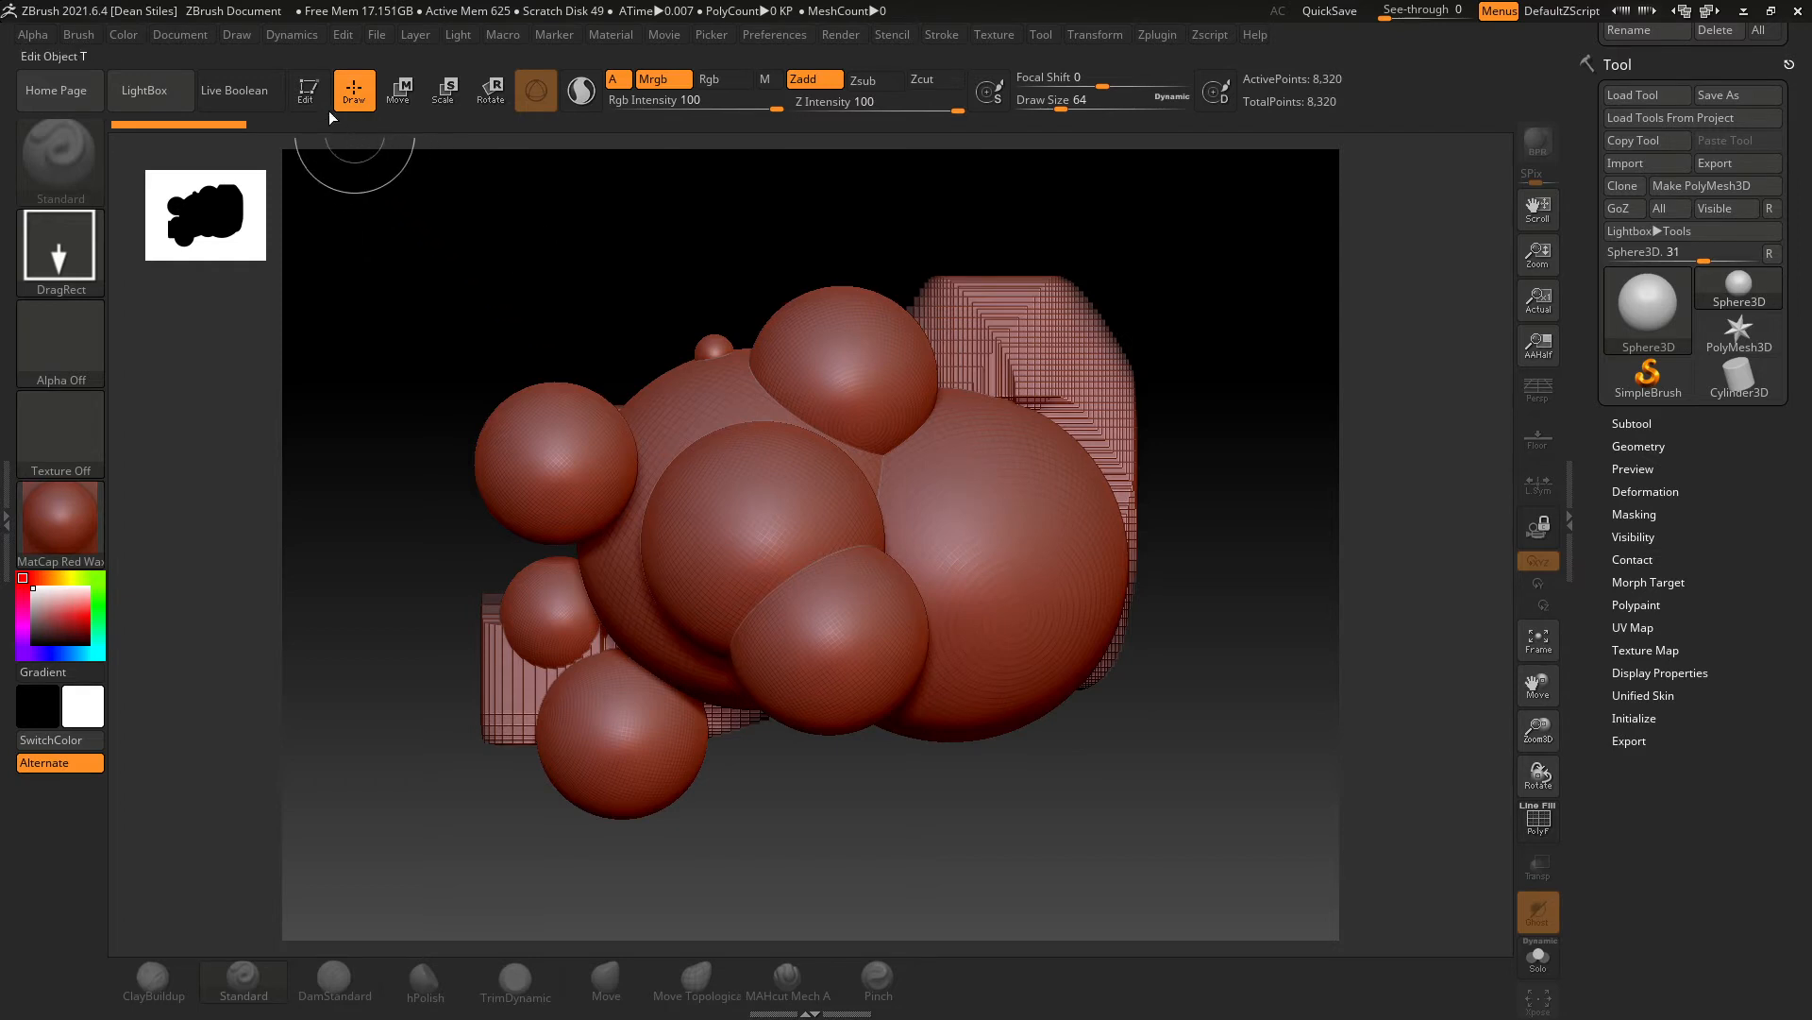
Turn on Edit mode for the last drawn sphere, shift it slightly and clear everything else from the canvas
left_click(307, 91)
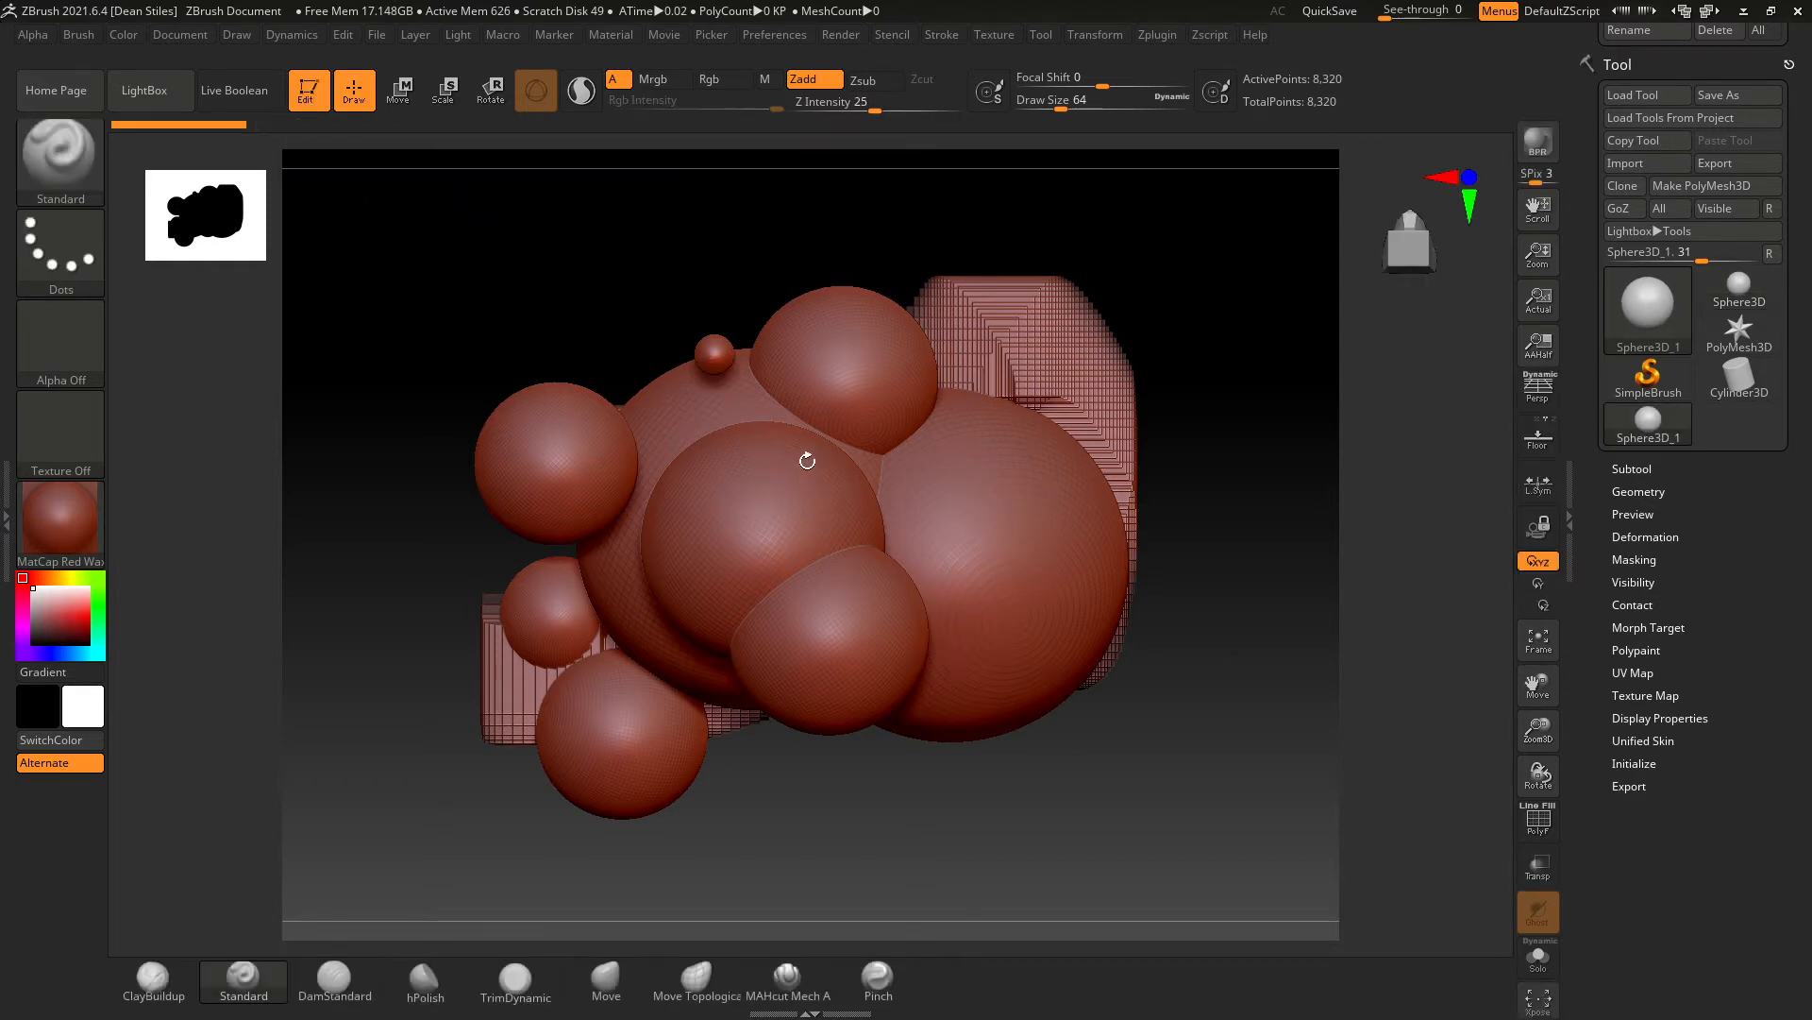
mouse_move(761, 494)
left_mouse_down("alt")
mouse_move(798, 535)
mouse_move(725, 462)
mouse_move(724, 515)
mouse_move(724, 477)
mouse_move(741, 484)
left_mouse_up("alt")
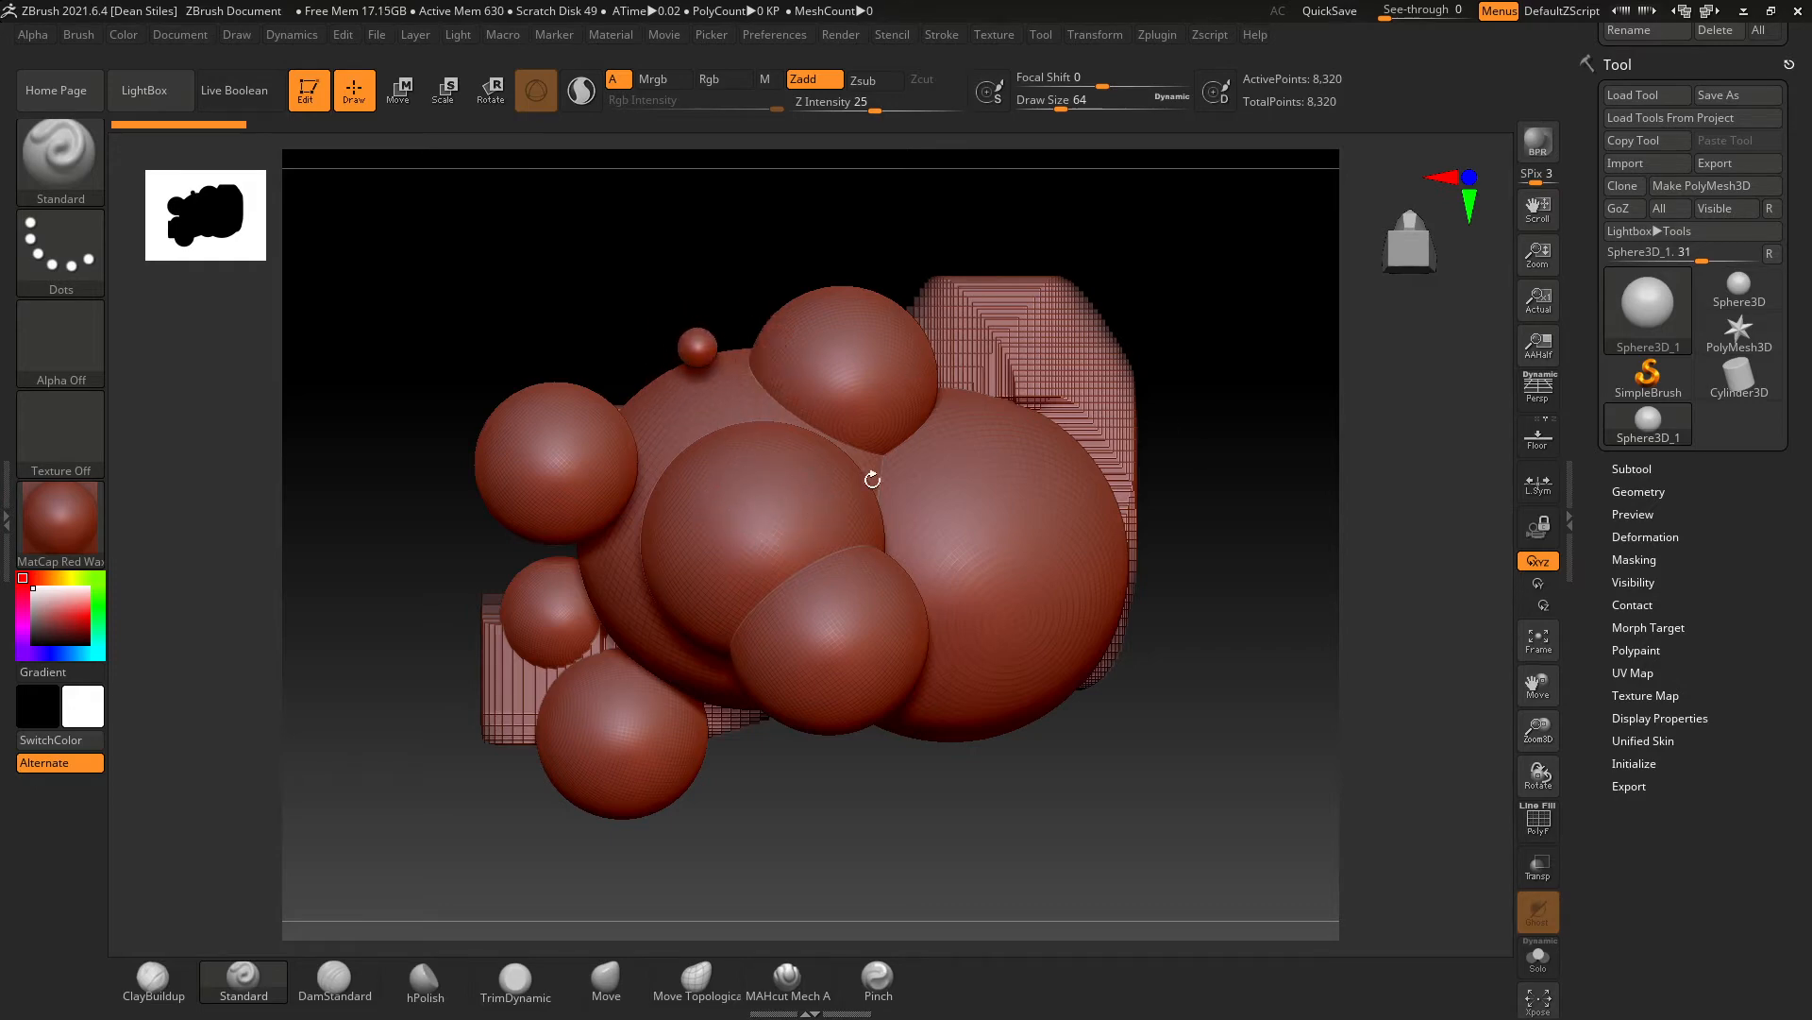
left_click(689, 567, "ctrl+shift")
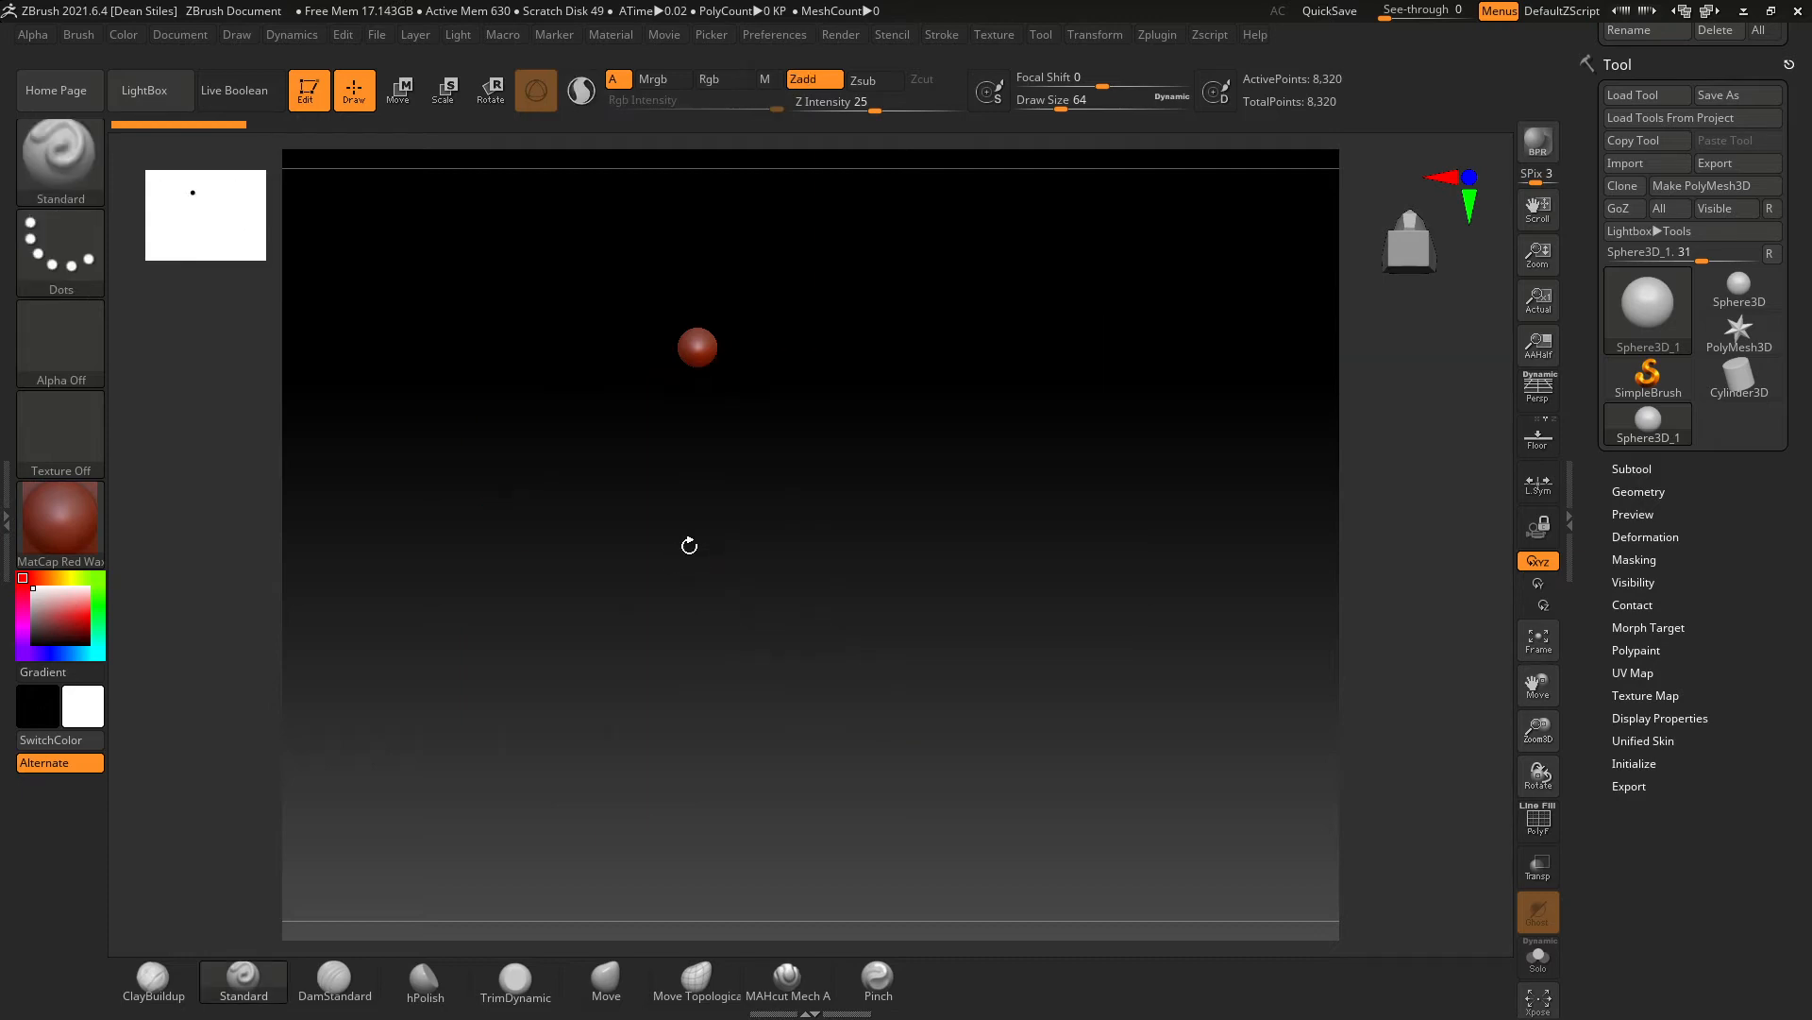
Examine the remaining sphere from different distances and angles
right_click_drag(723, 515, 1619, 741, "ctrl")
right_click_drag(956, 368, 942, 515, "alt")
right_click_drag(942, 515, 858, 574)
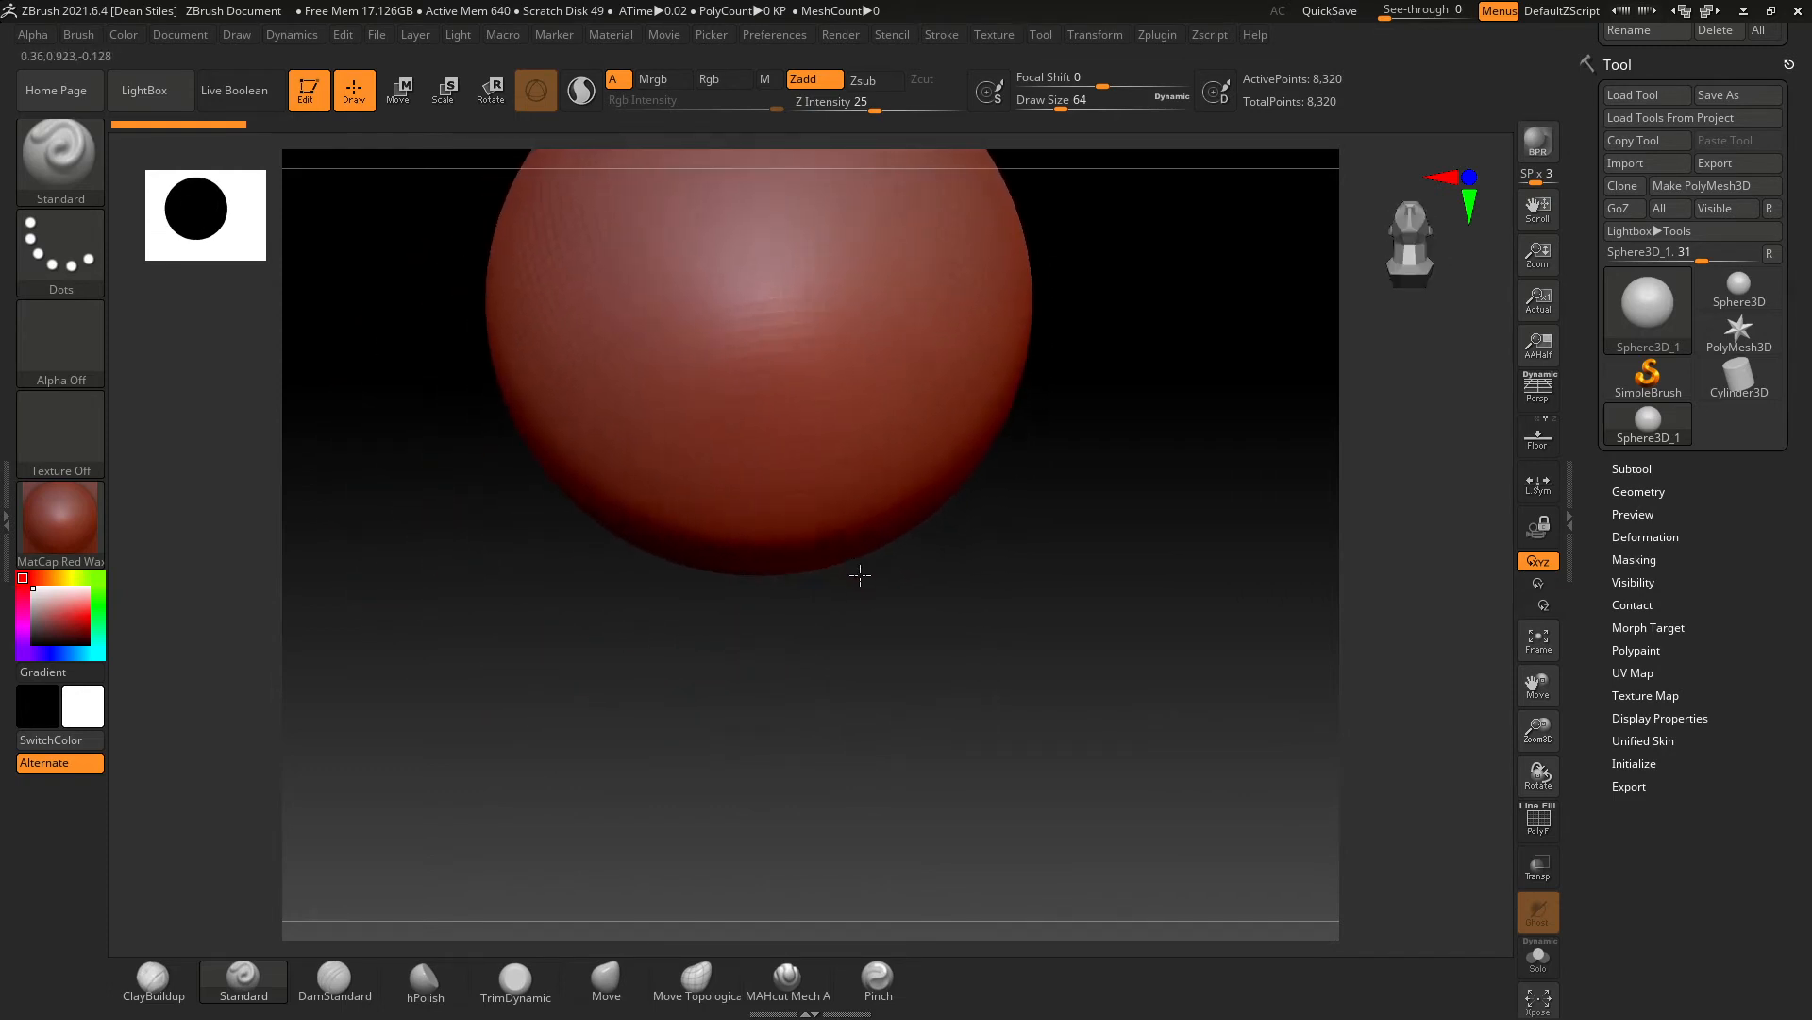
right_click_drag(963, 609, 858, 591, "ctrl")
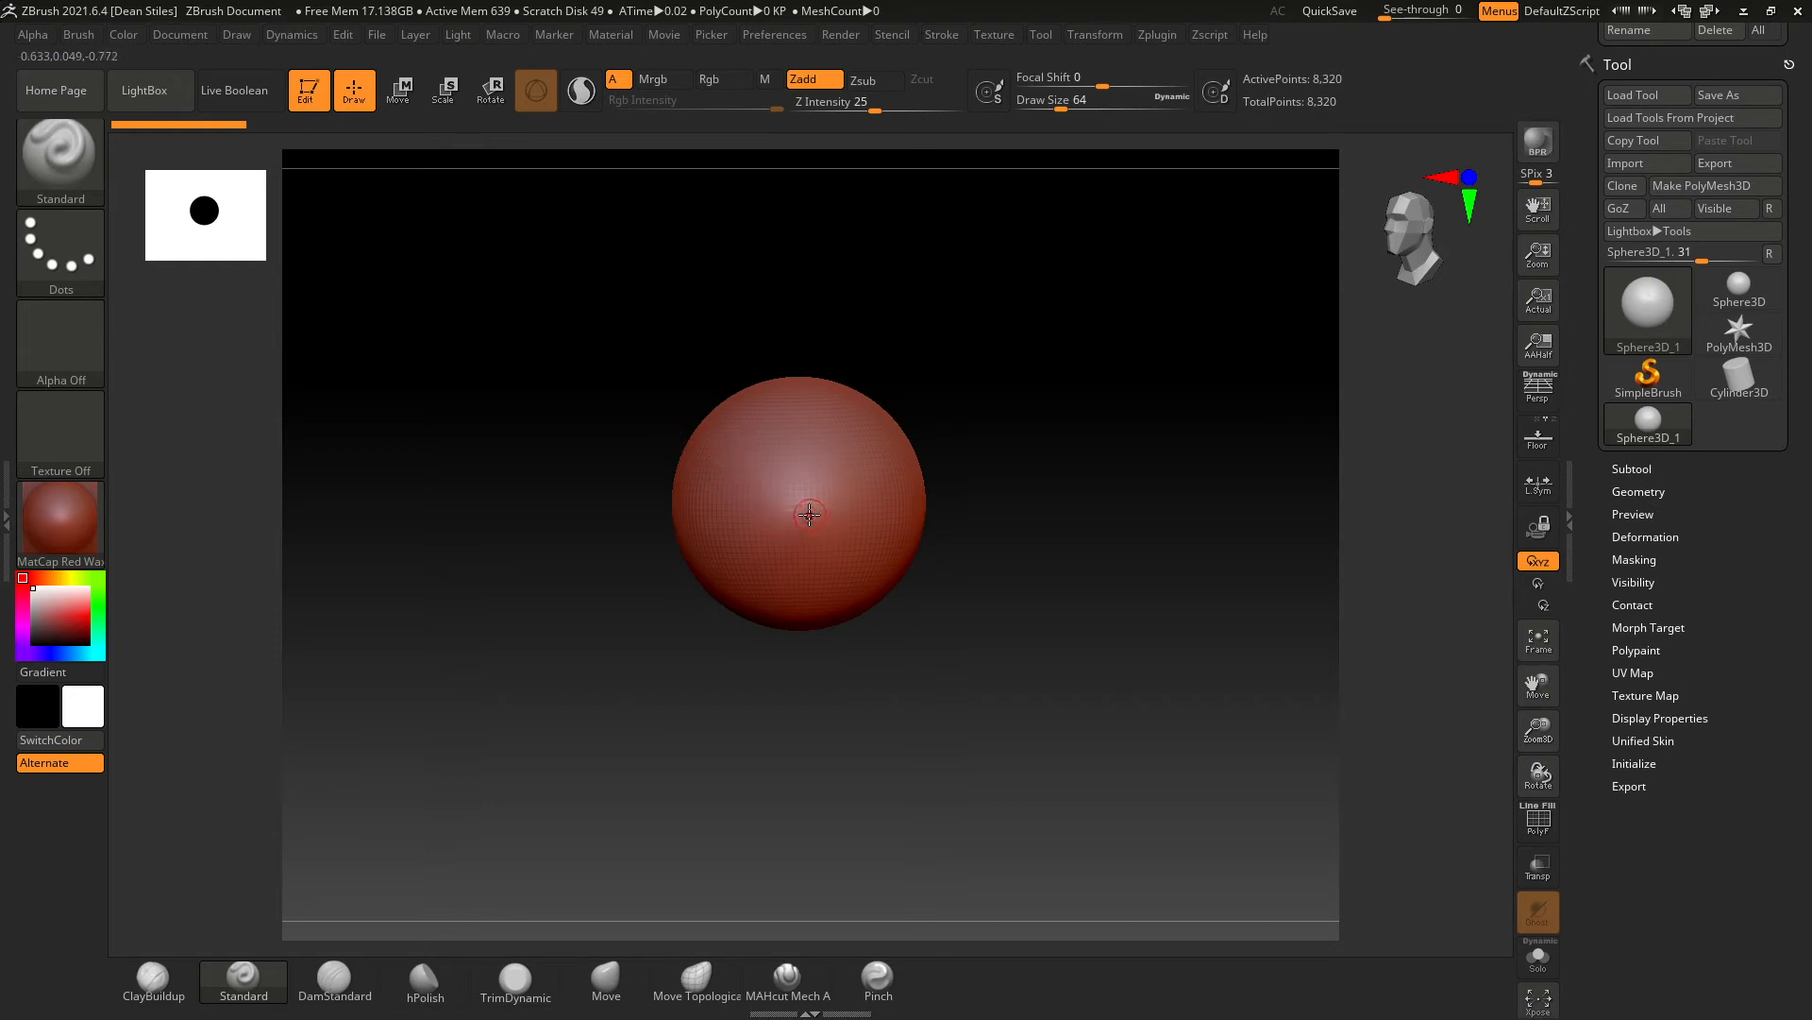
mouse_move(659, 510)
left_mouse_down()
mouse_move(689, 529)
mouse_move(657, 559)
mouse_move(679, 553)
left_mouse_up()
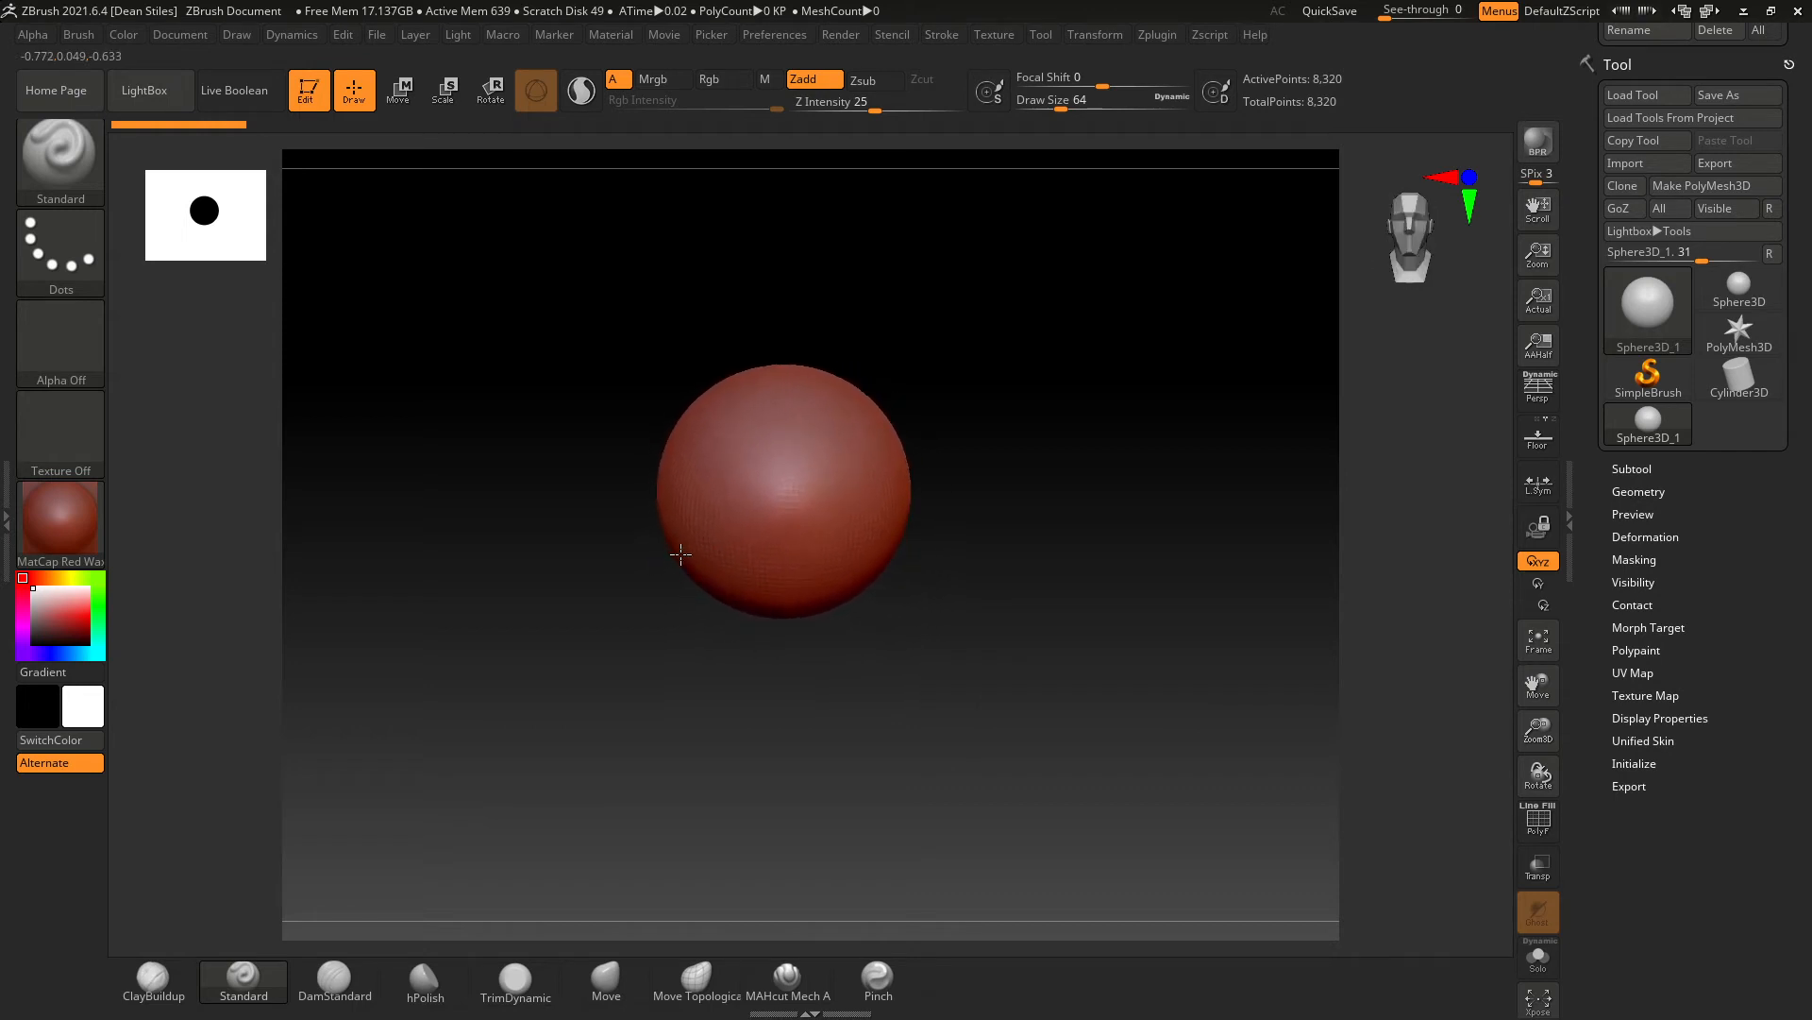
left_click(803, 493)
Import the axe mesh from the scenes folder into the PolyMesh3D tool and bring it upright in view
left_click(1632, 469)
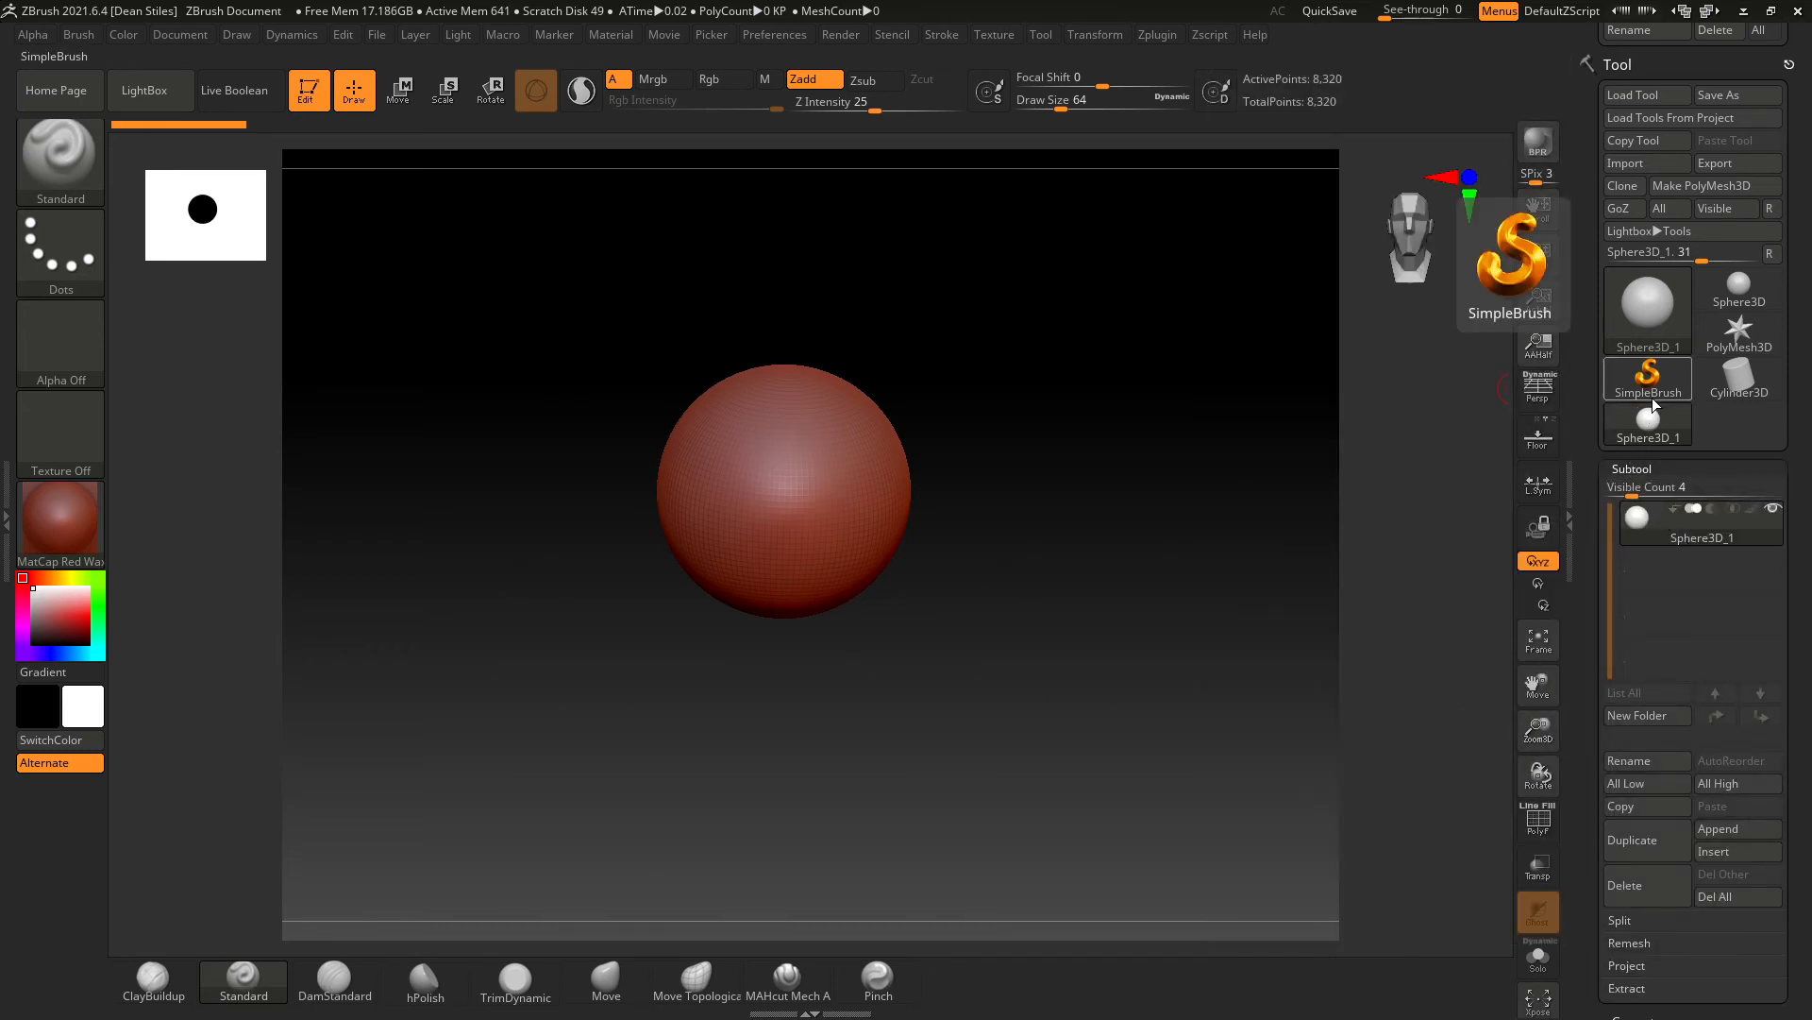
left_click(1635, 166)
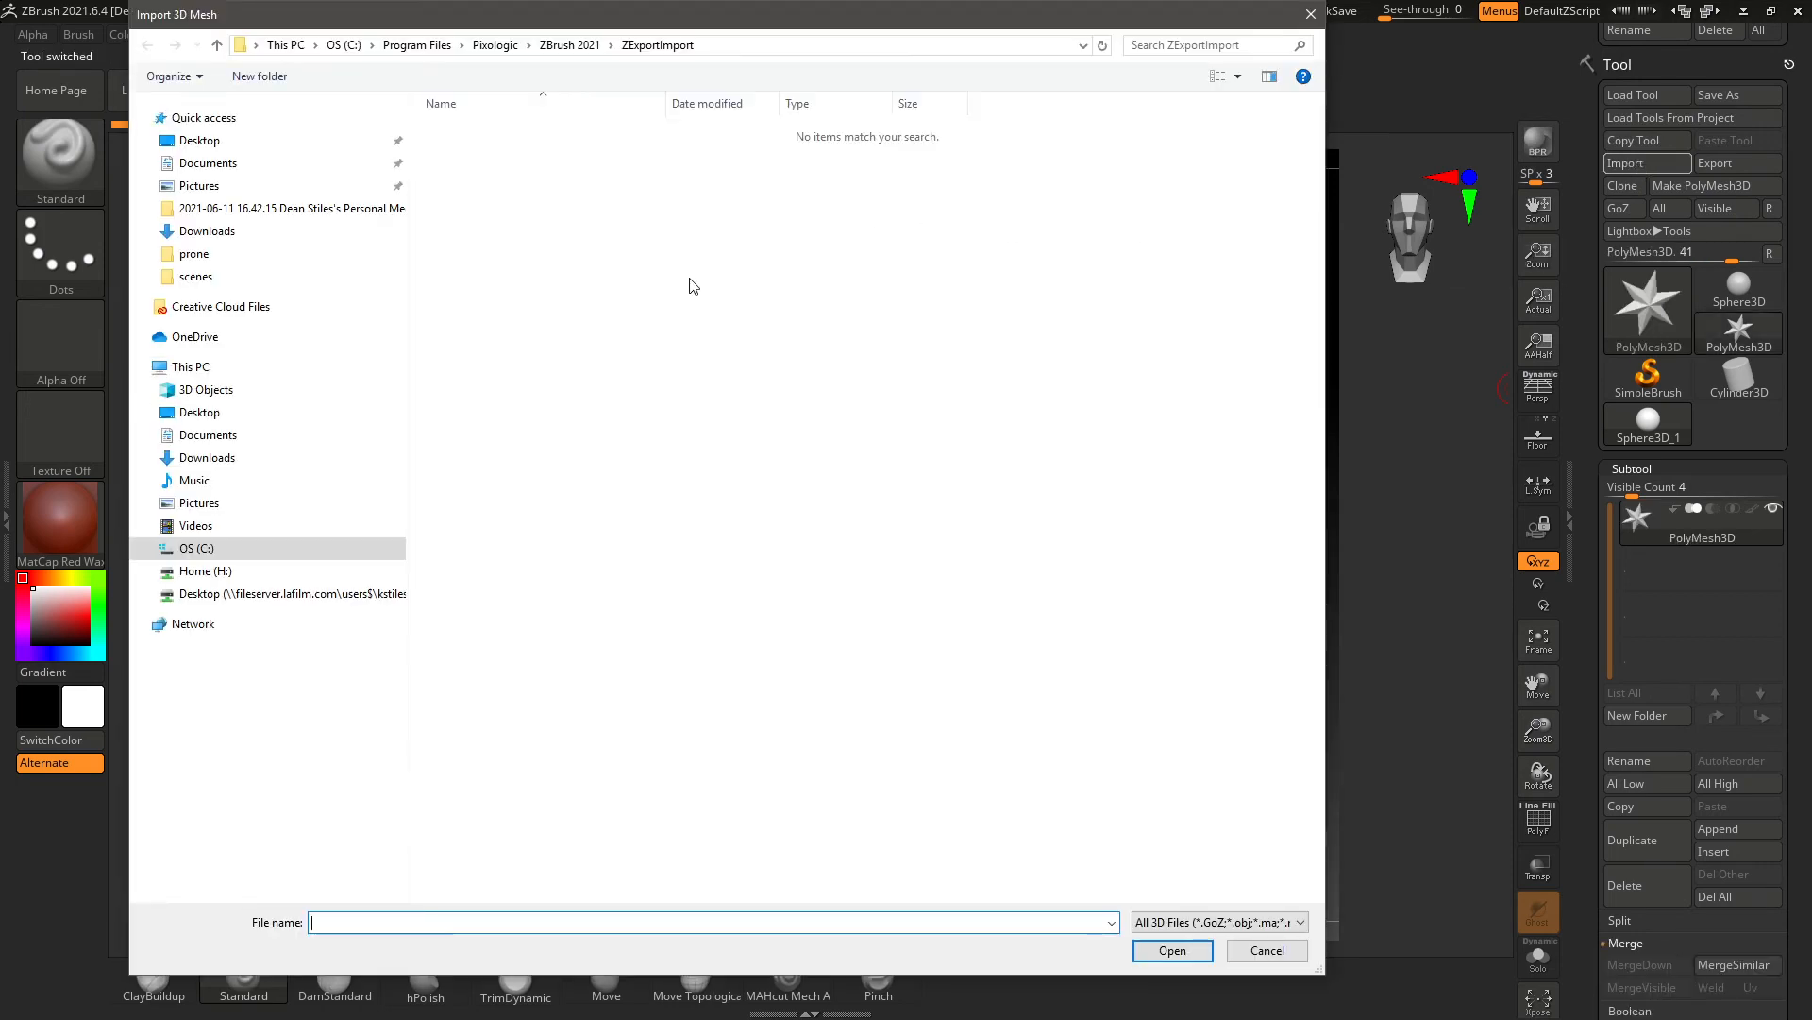
left_click(240, 277)
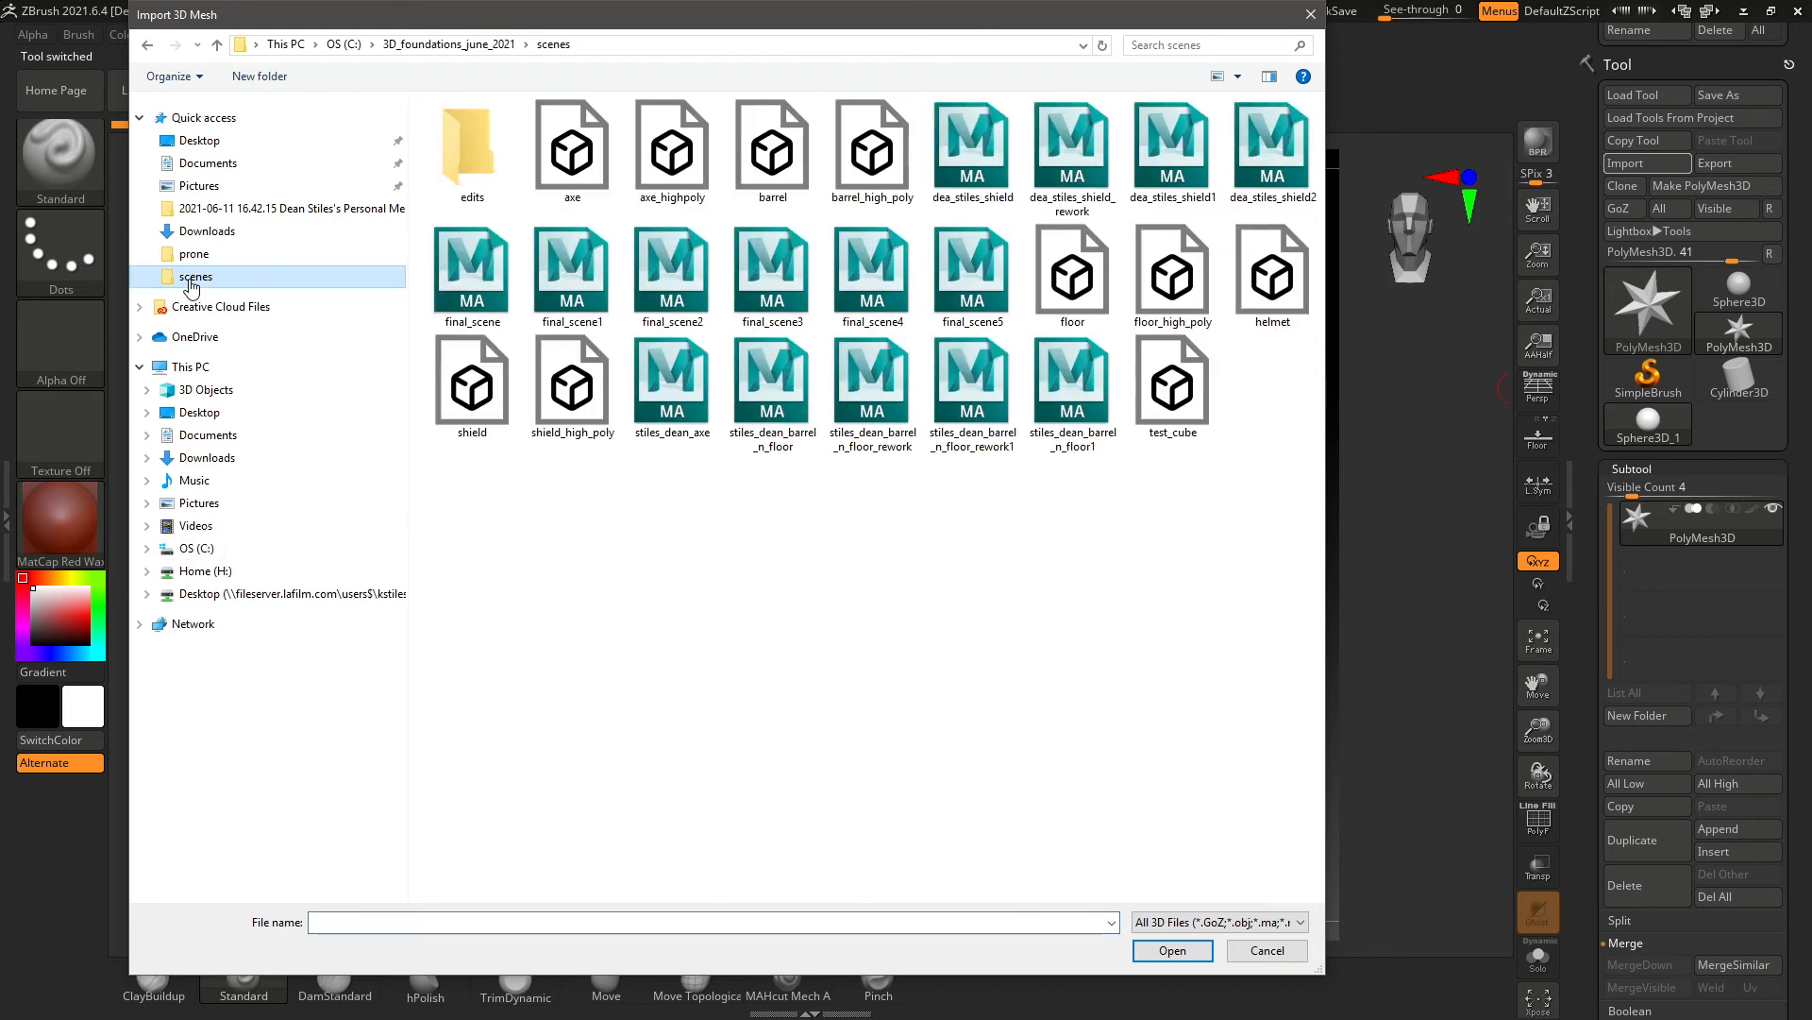
left_click(583, 148)
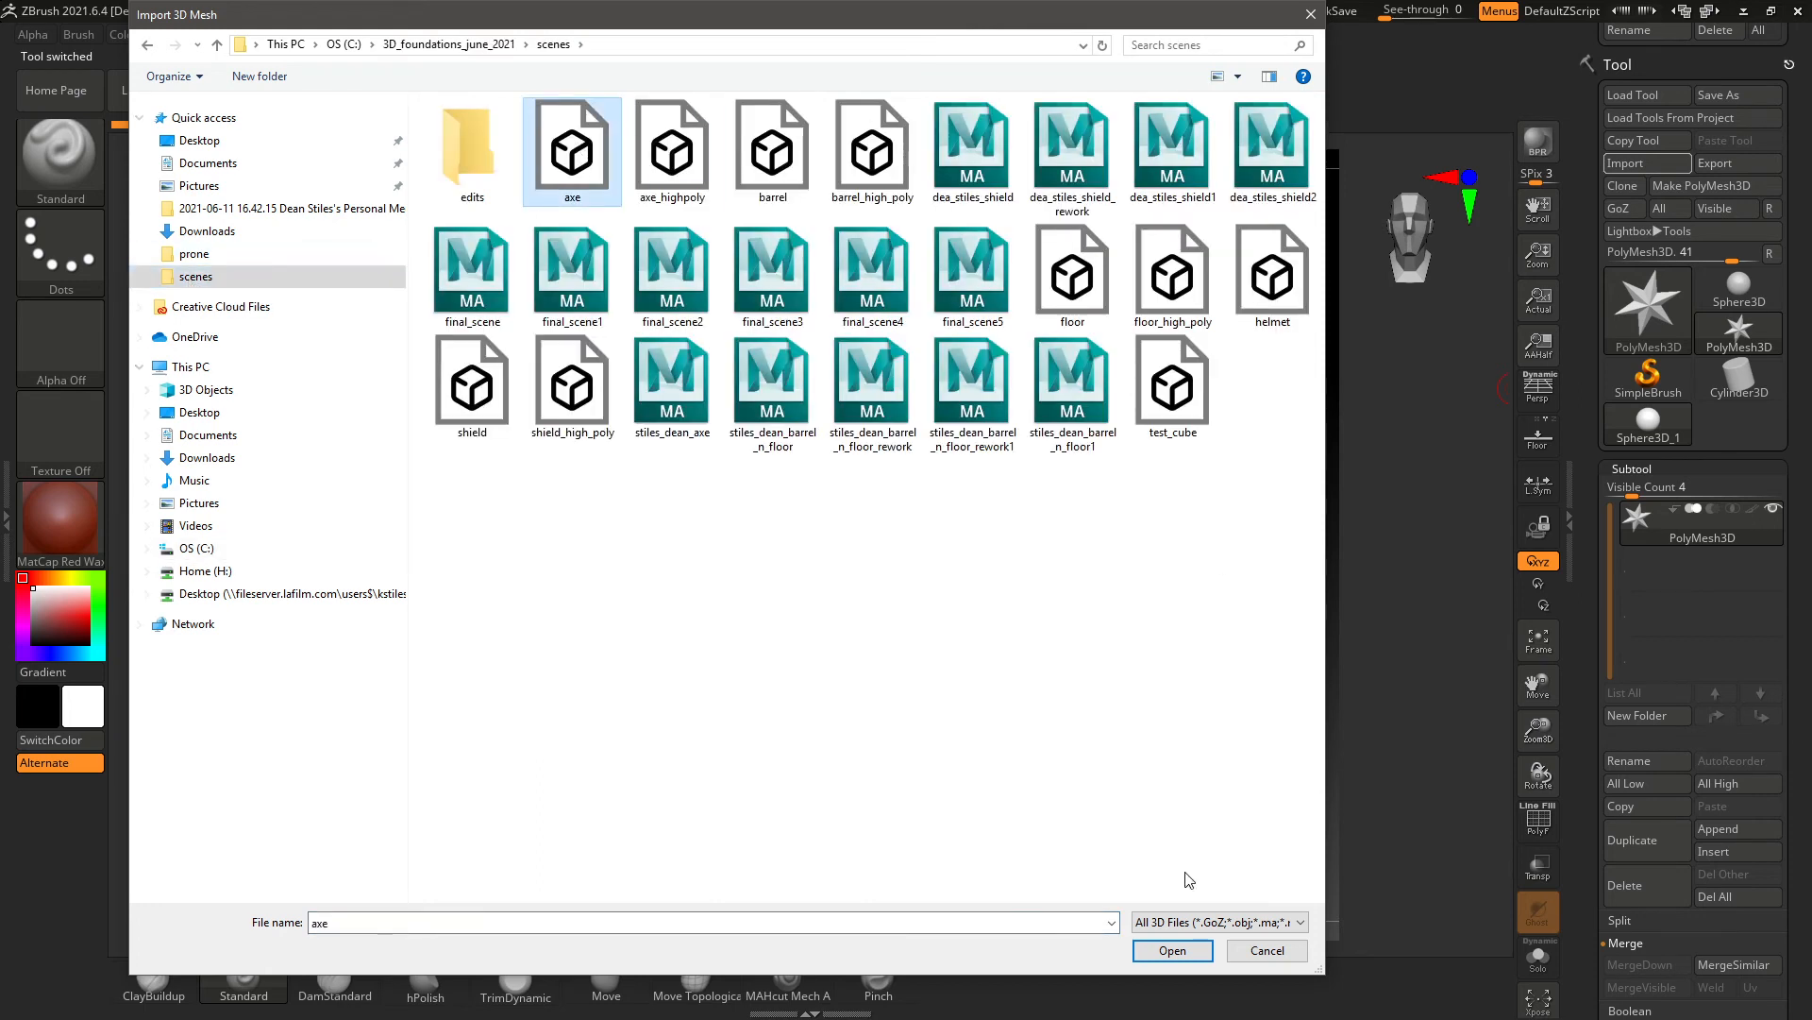
left_click(1174, 952)
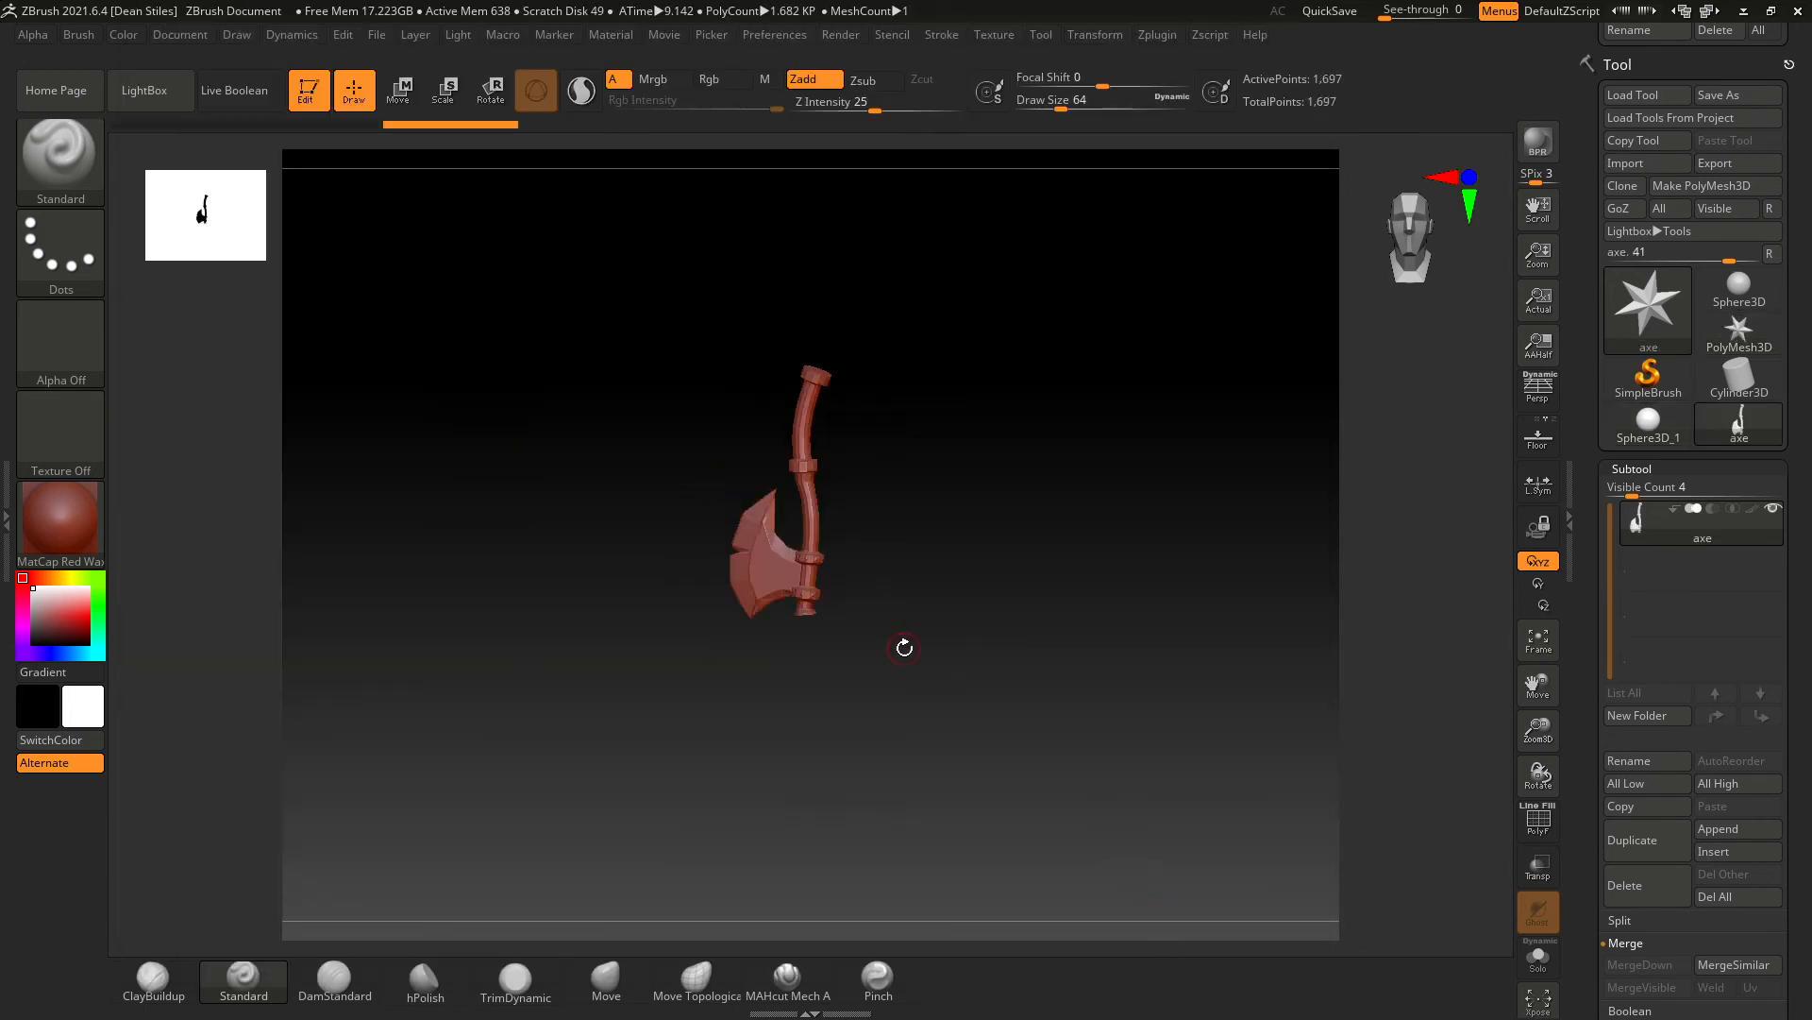
left_click_drag(881, 722, 843, 635)
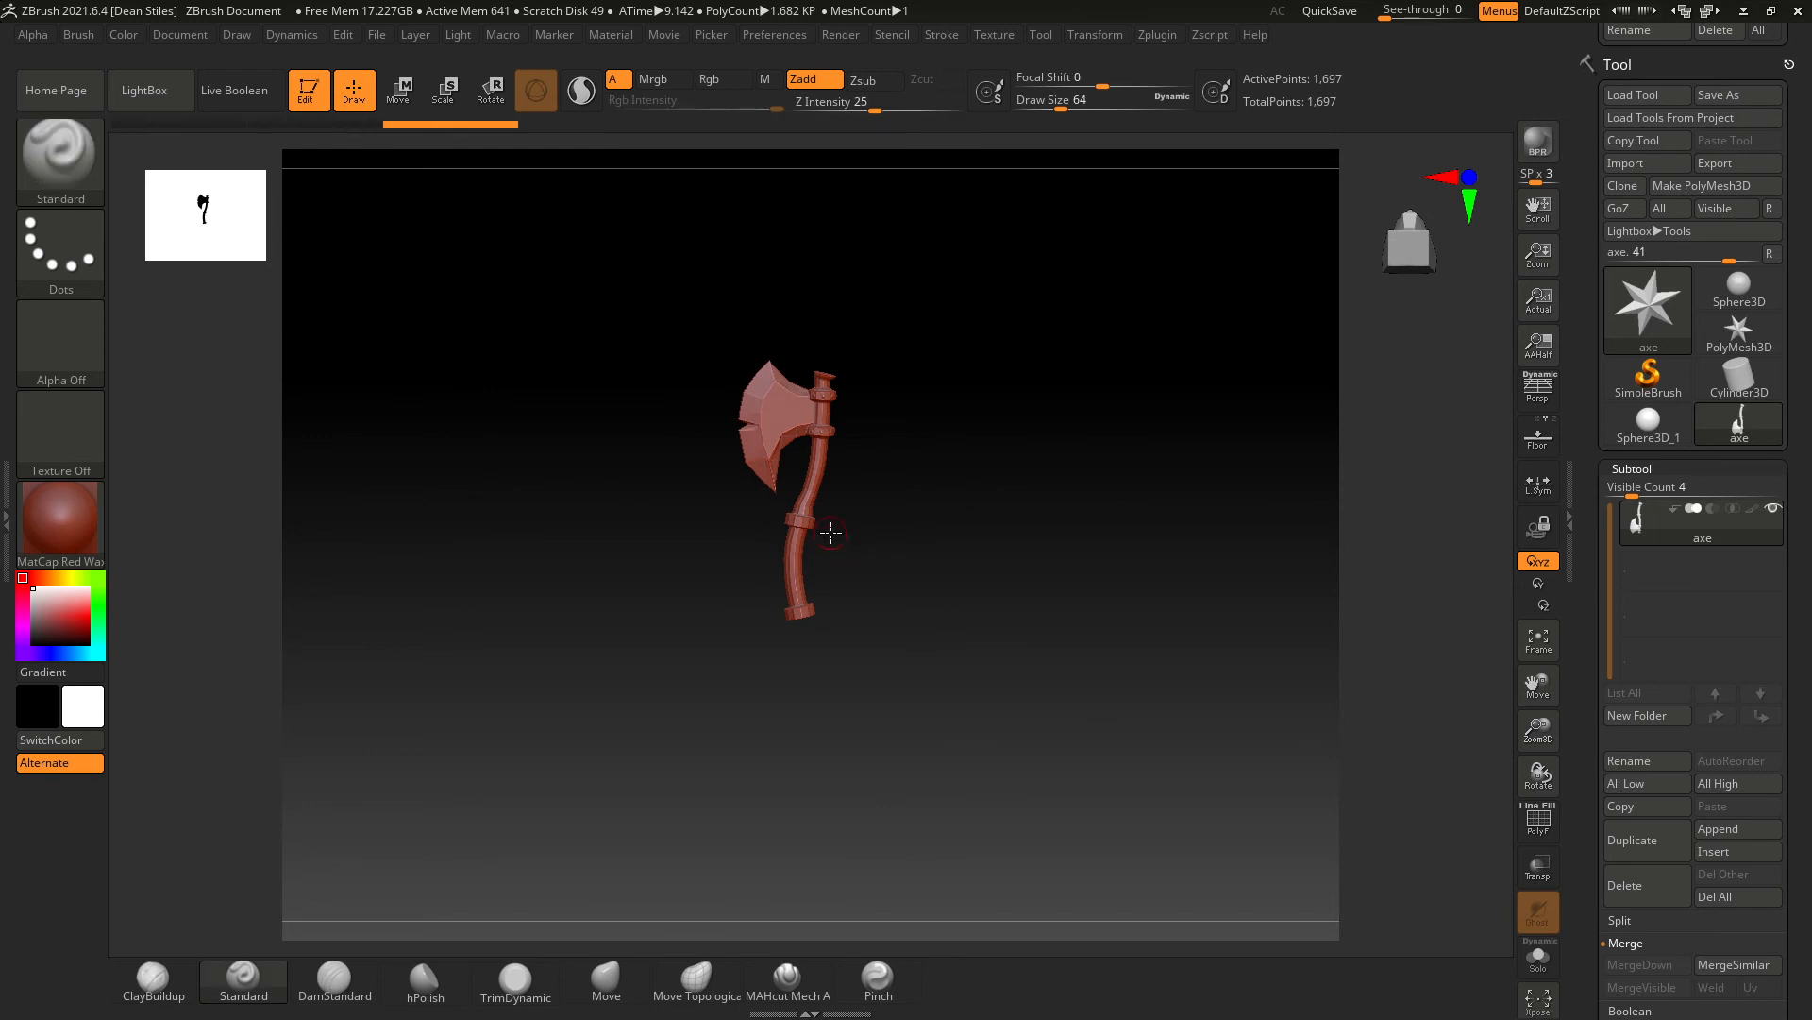
left_click_drag(830, 529, 685, 498, "alt")
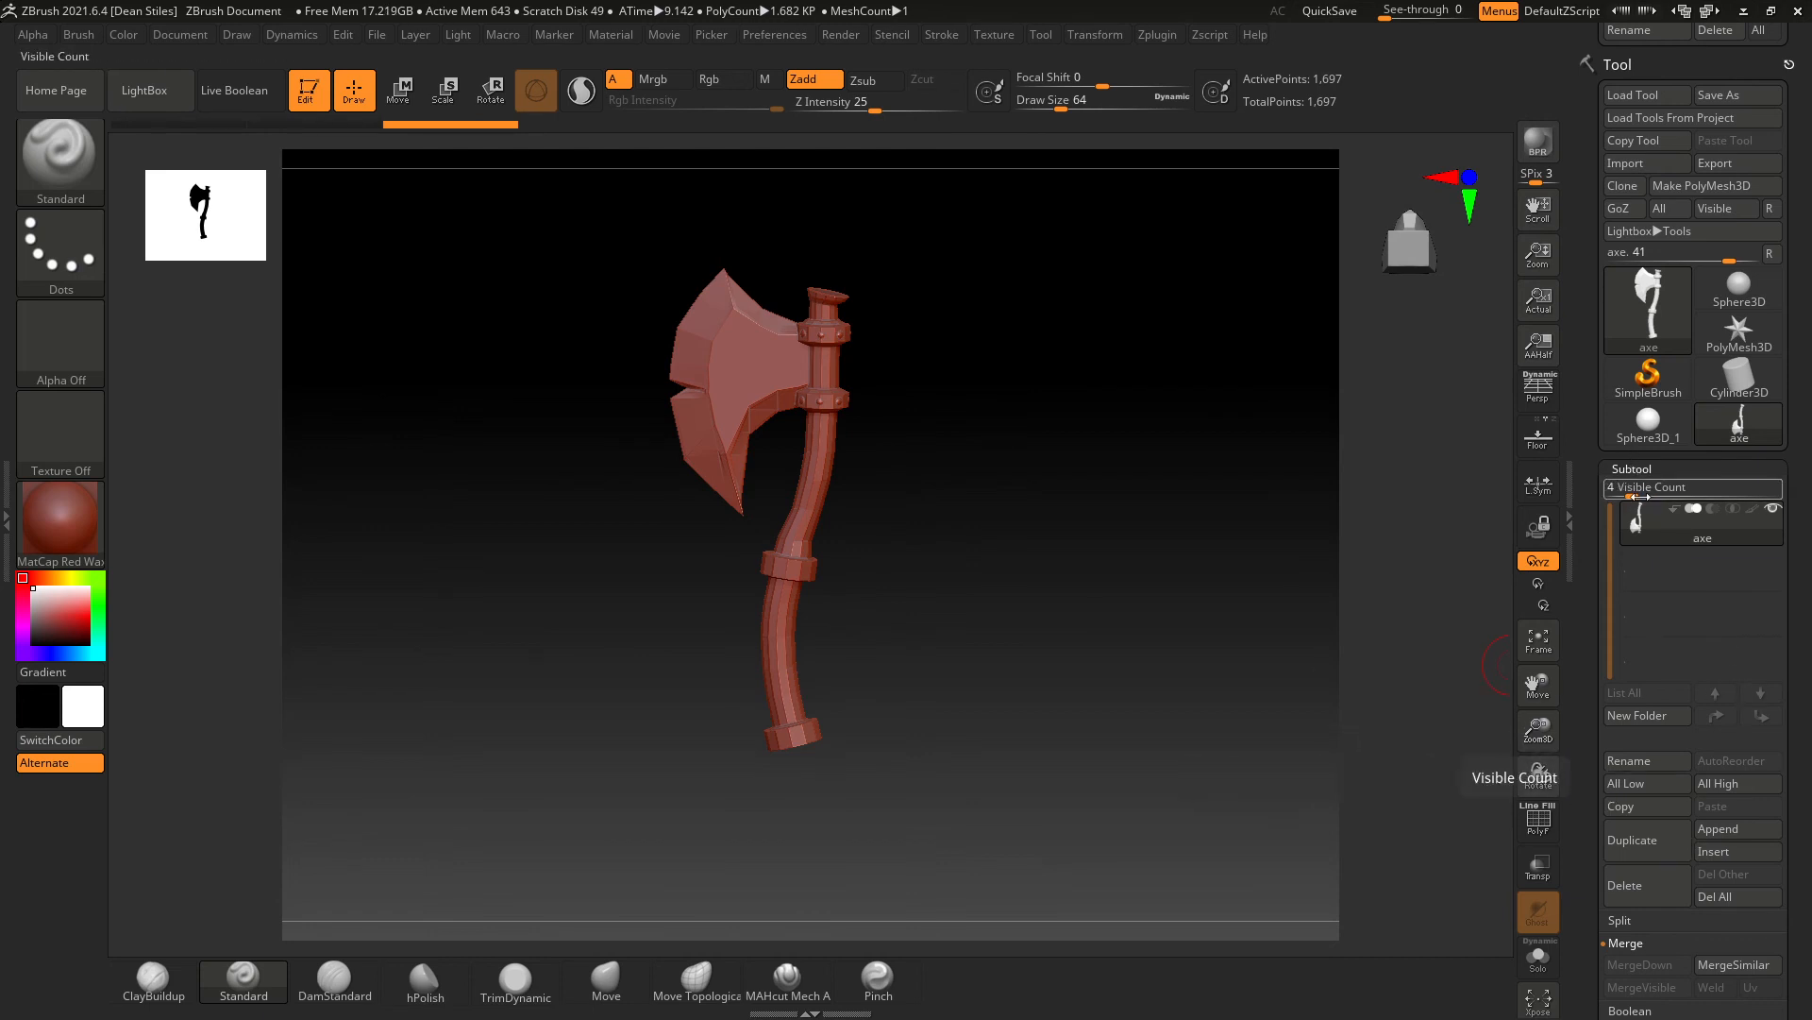
Append a Circle3D mesh as a second subtool below the axe and make it the active subtool
scroll(1689, 586, "down", 3)
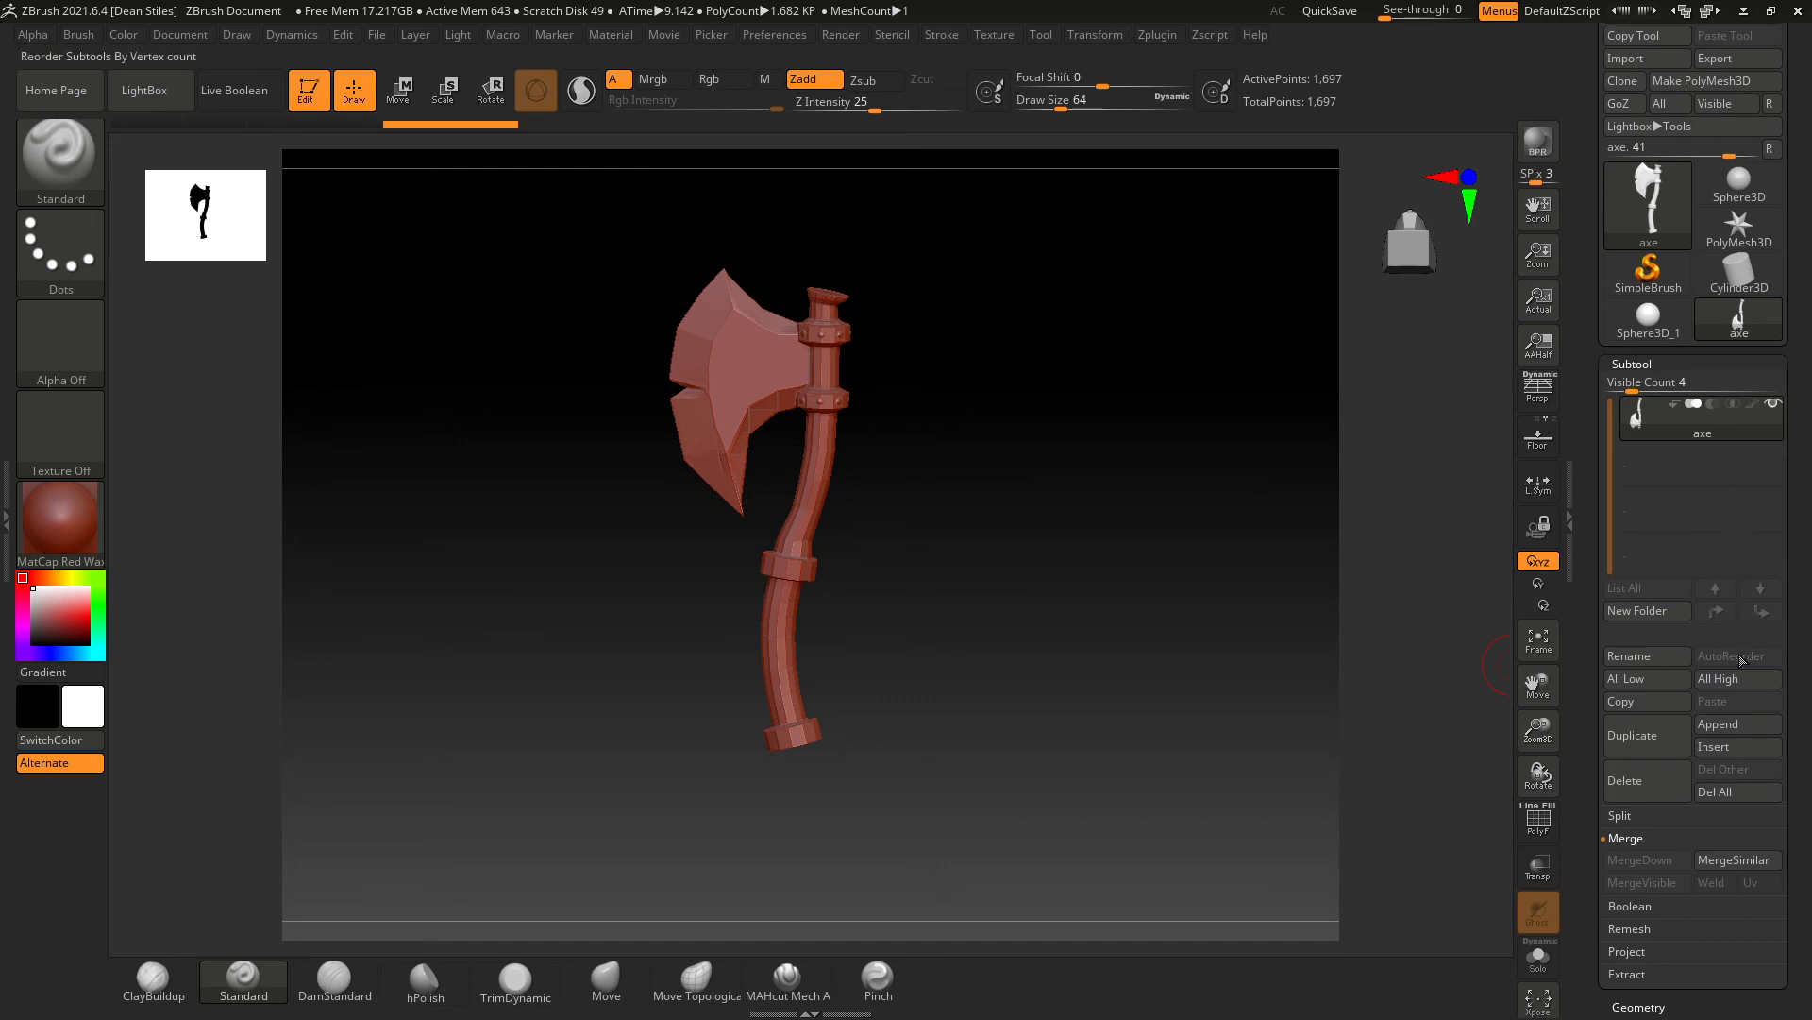
left_click(1735, 724)
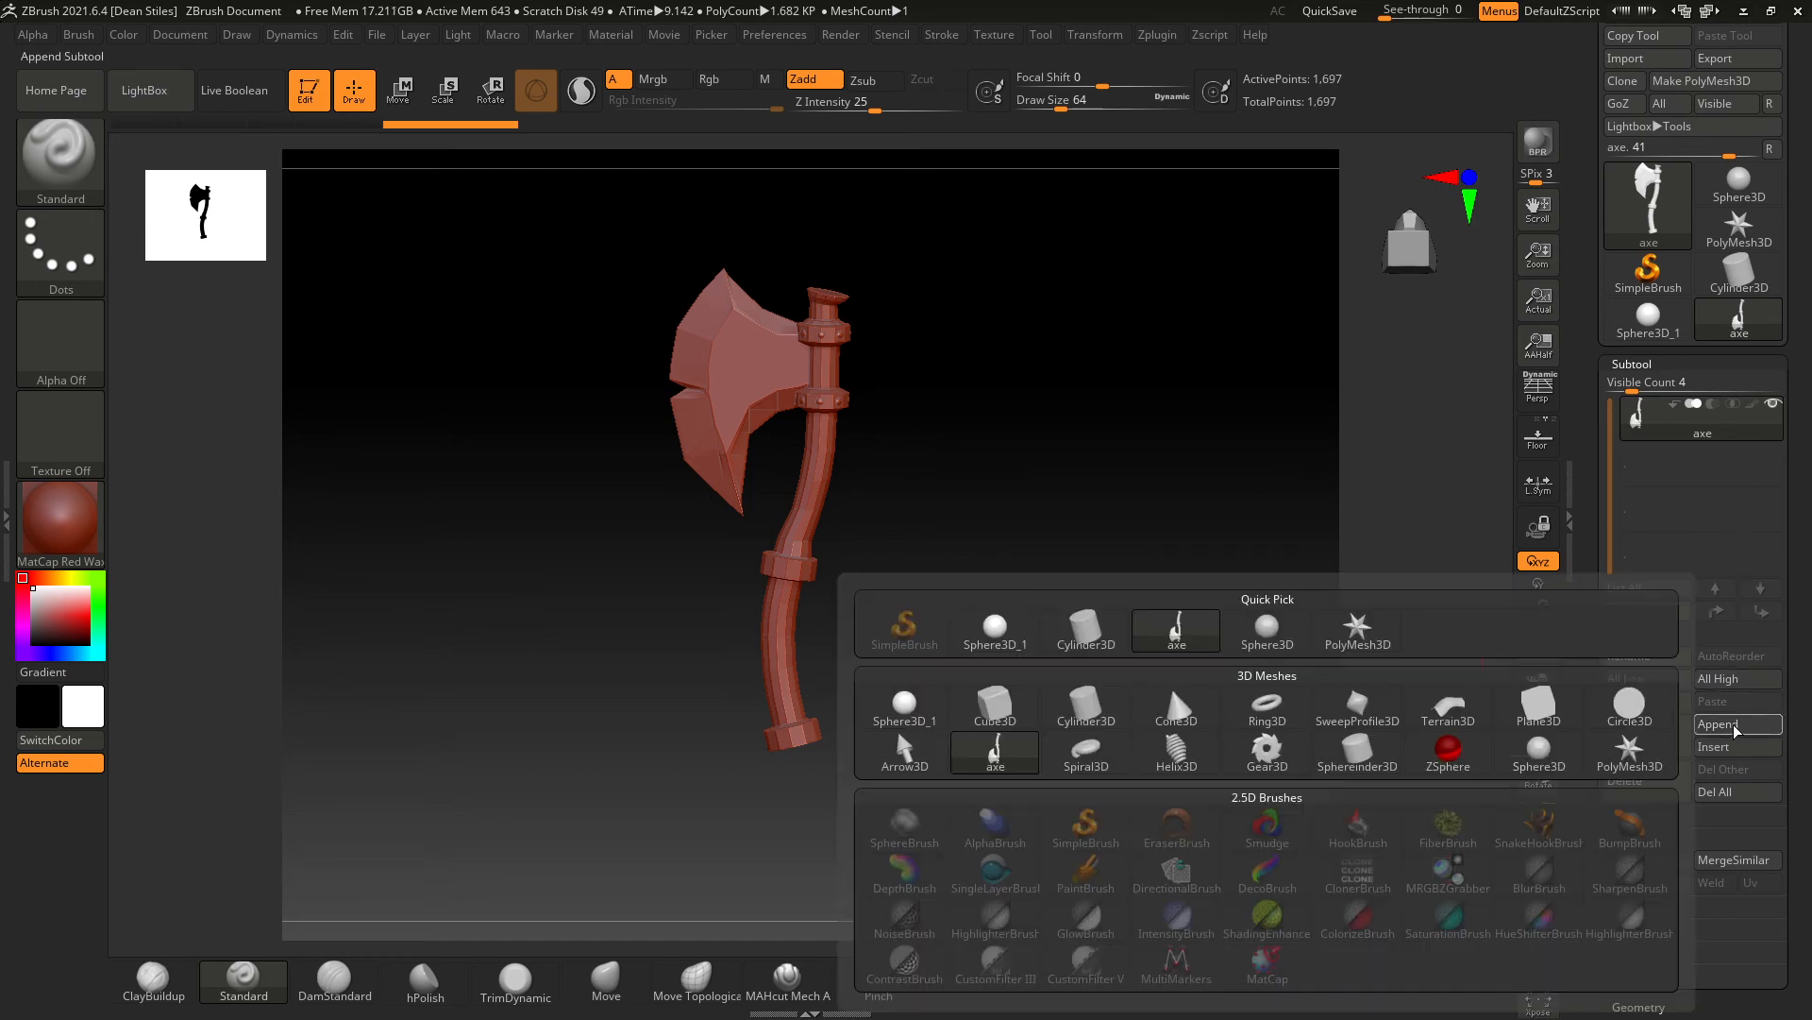
left_click(1631, 708)
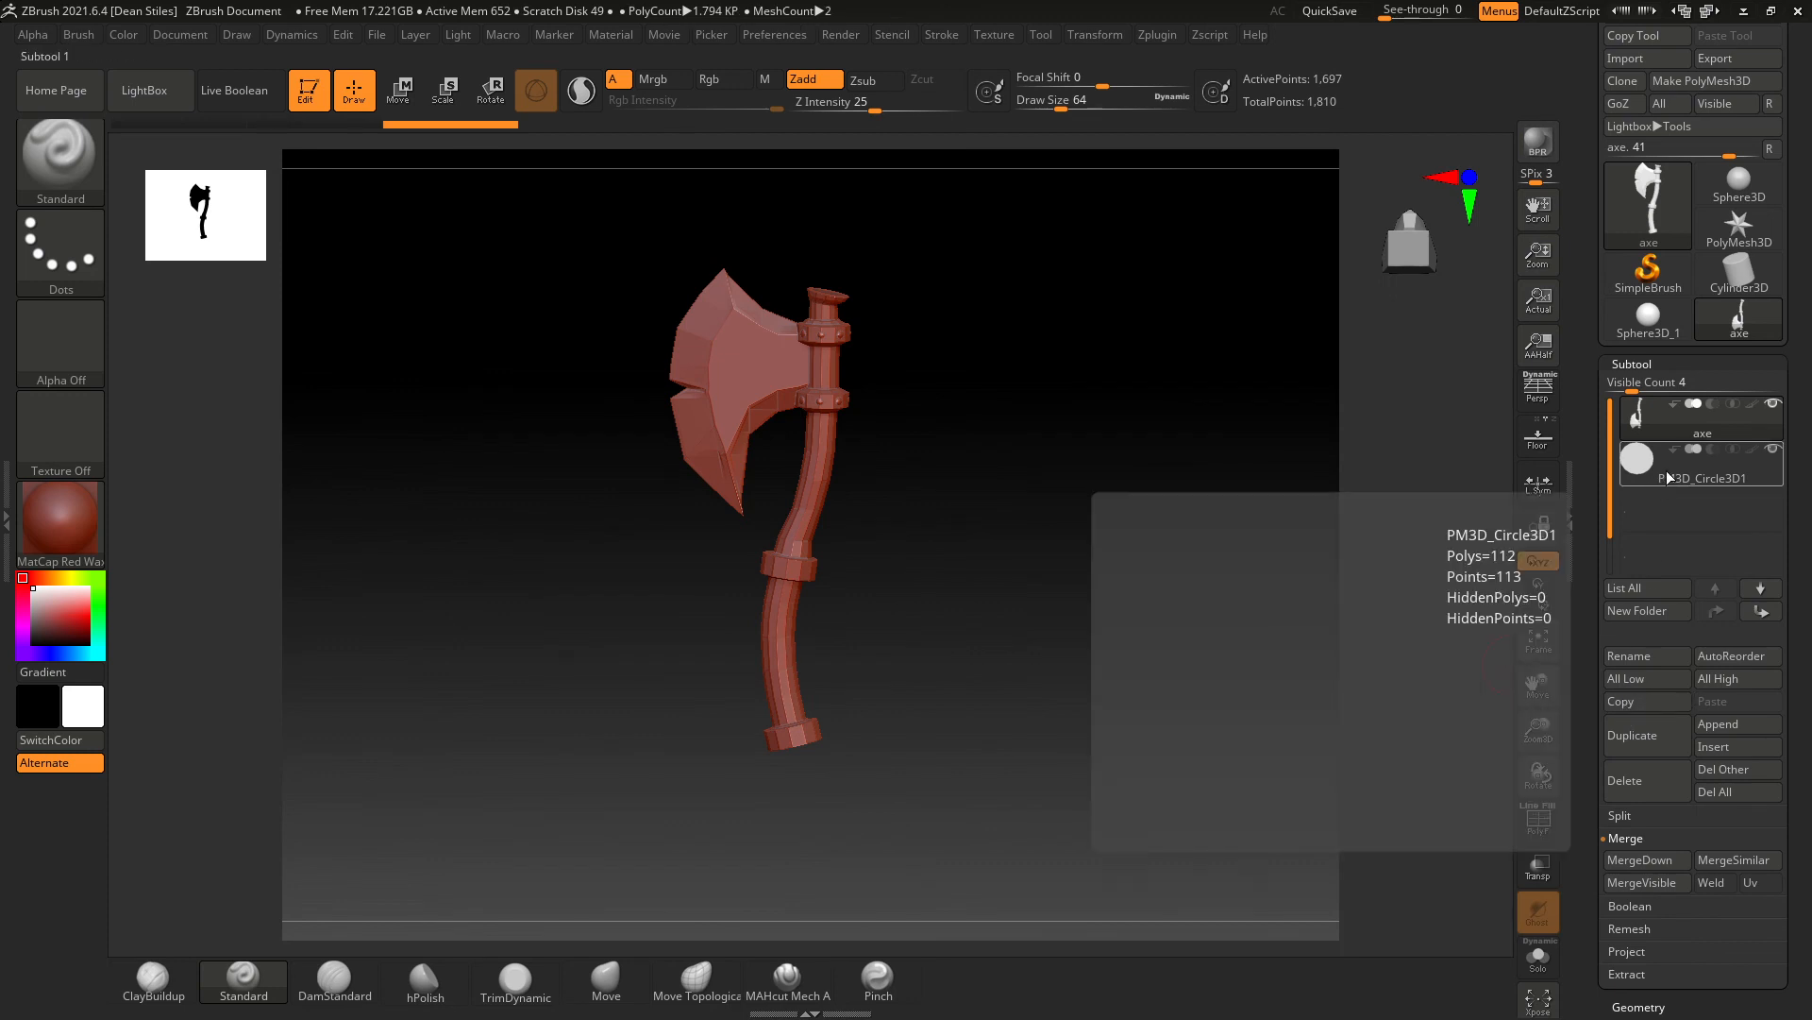
left_click(1675, 470)
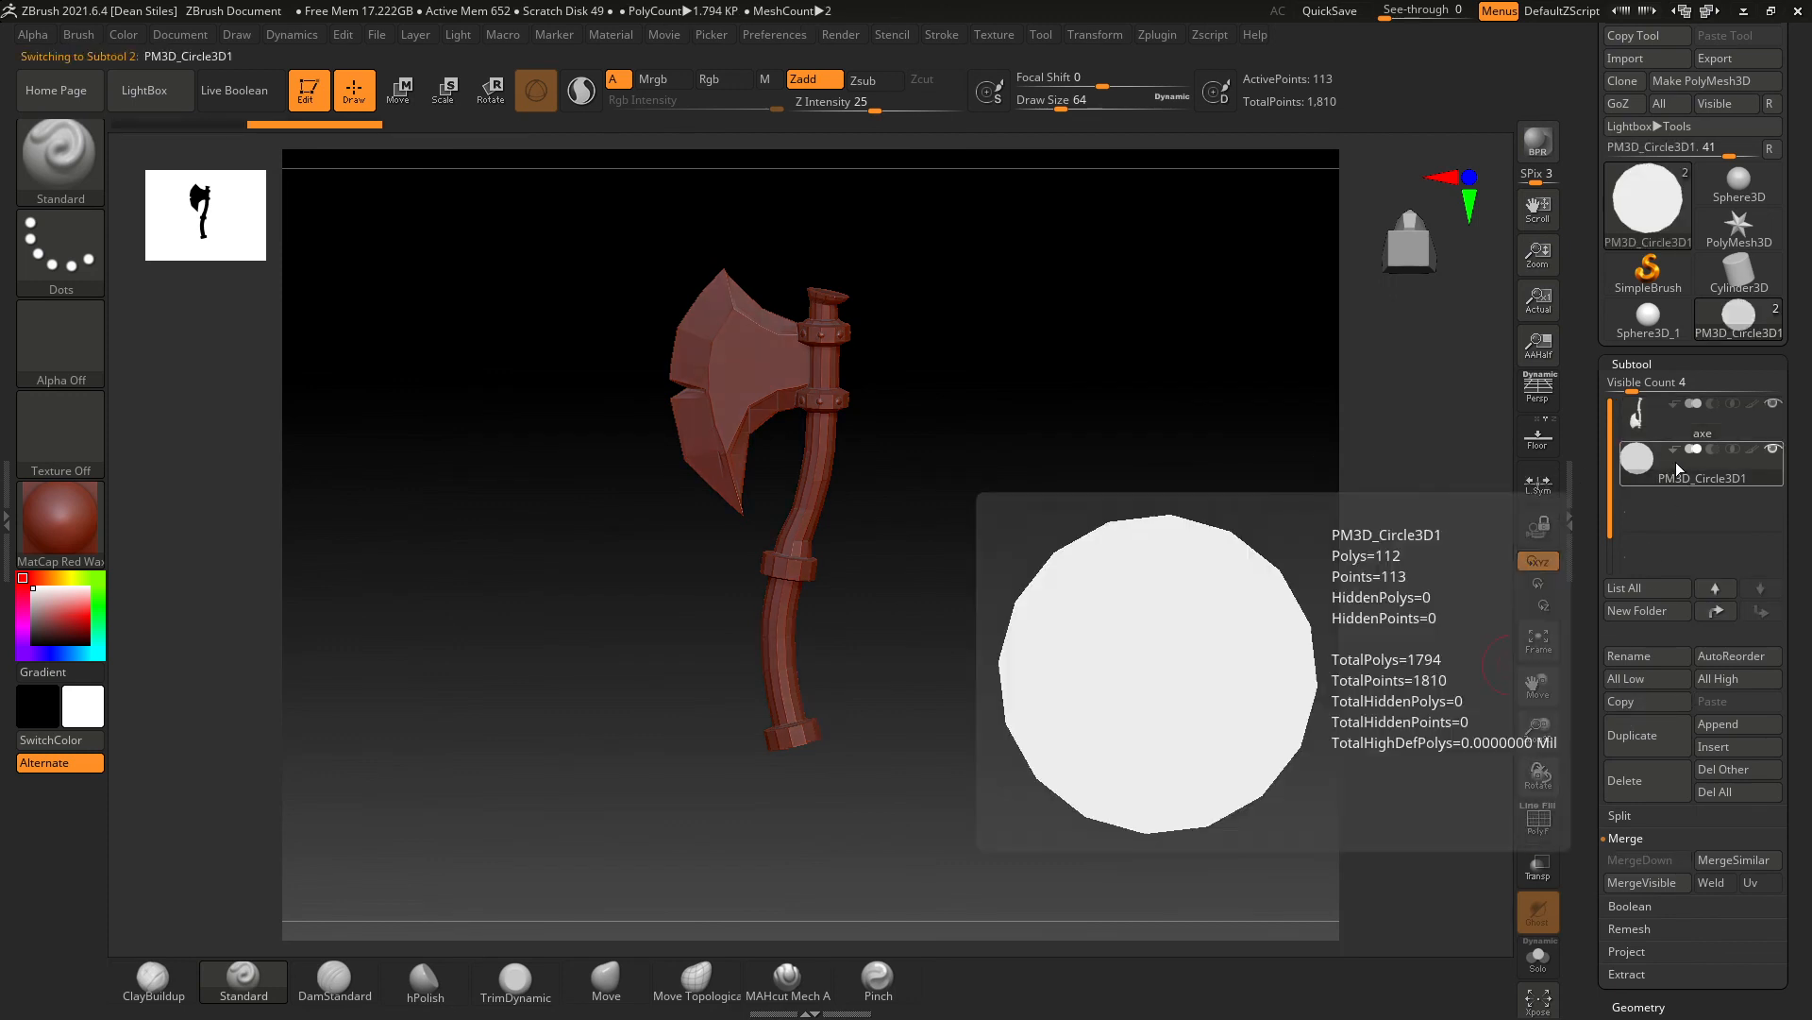
Import the barrel mesh from the scenes folder in place of the circle subtool and view it together with the axe
scroll(1628, 378, "up", 3)
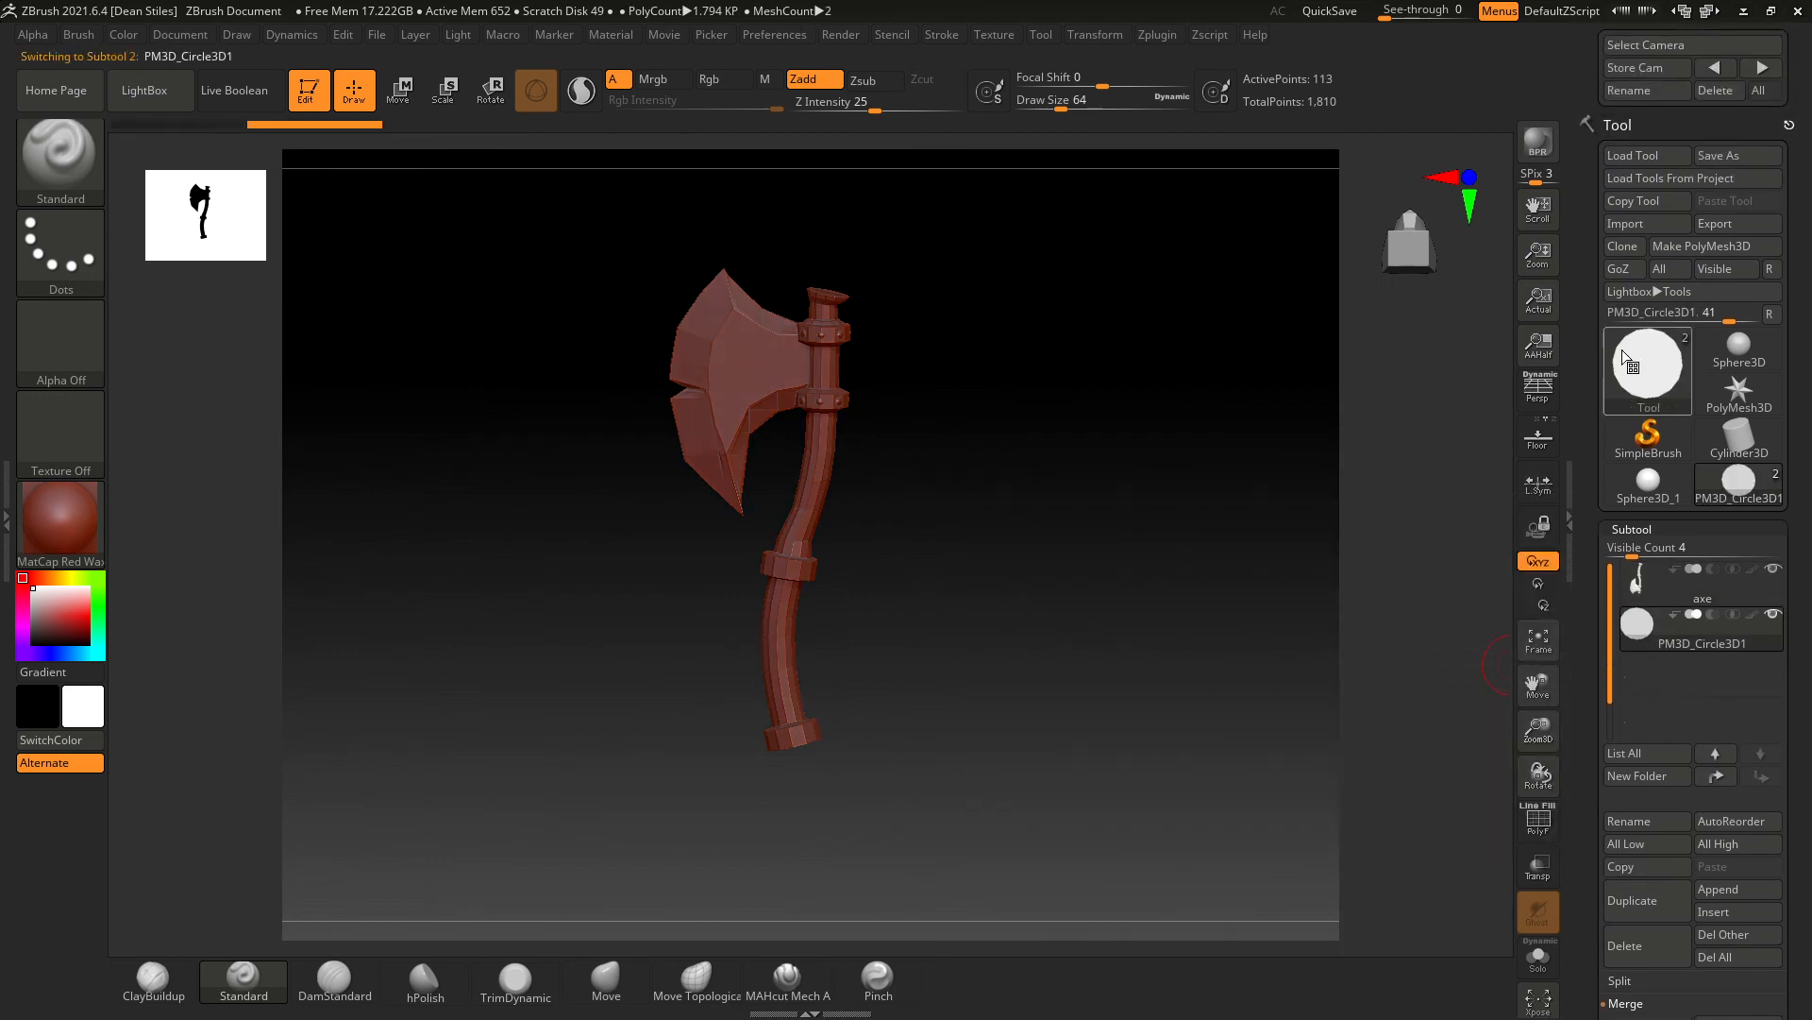
left_click(1628, 225)
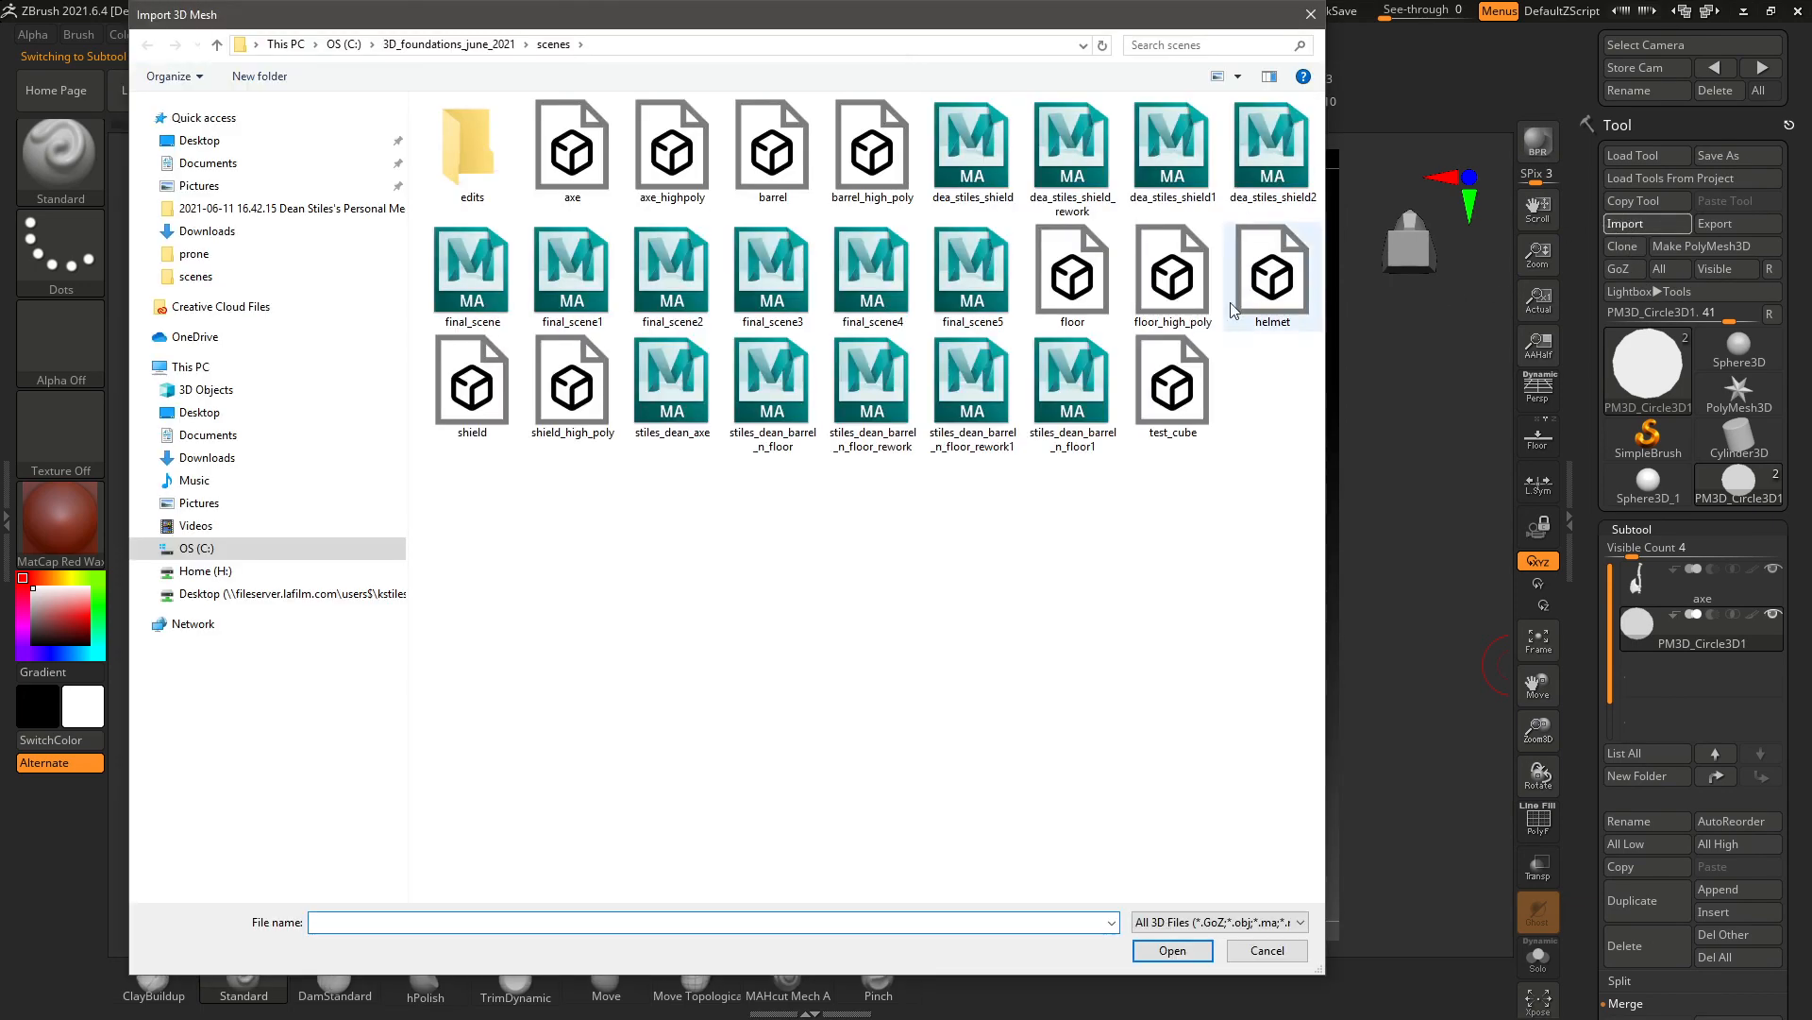
left_click(772, 156)
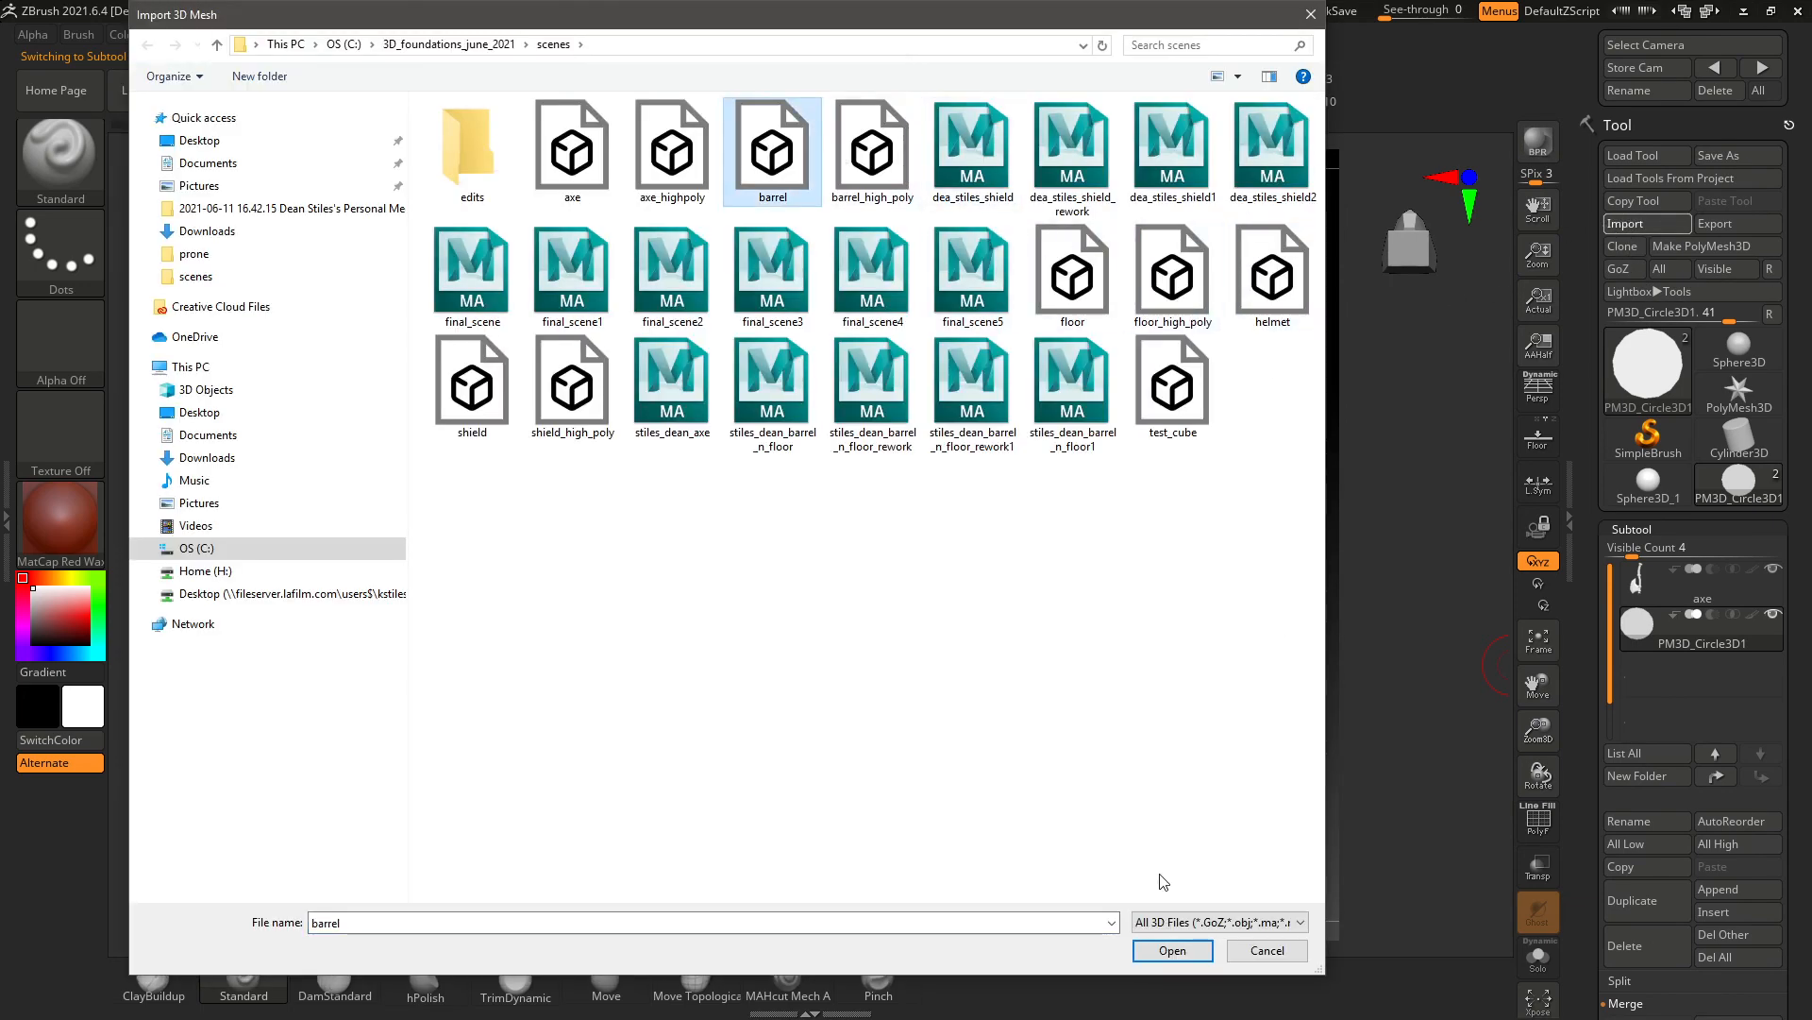
left_click(1173, 949)
right_click_drag(954, 733, 1260, 698)
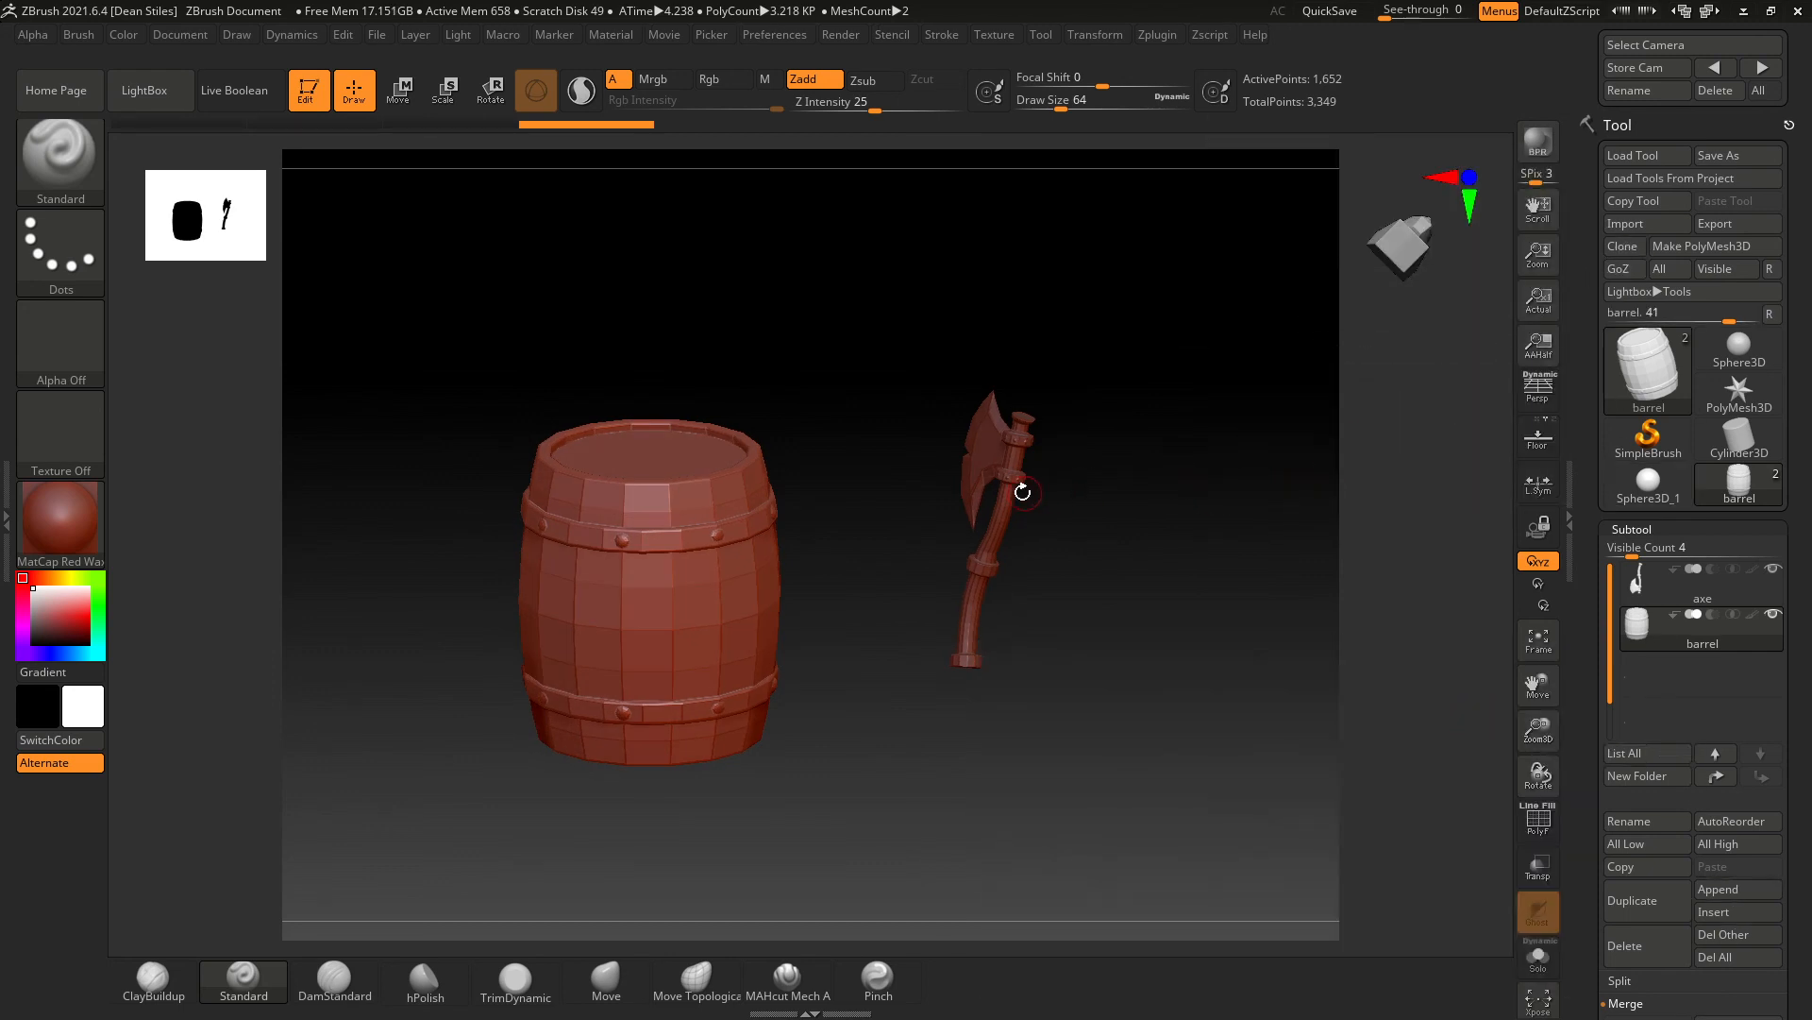
left_click_drag(1023, 492, 725, 565)
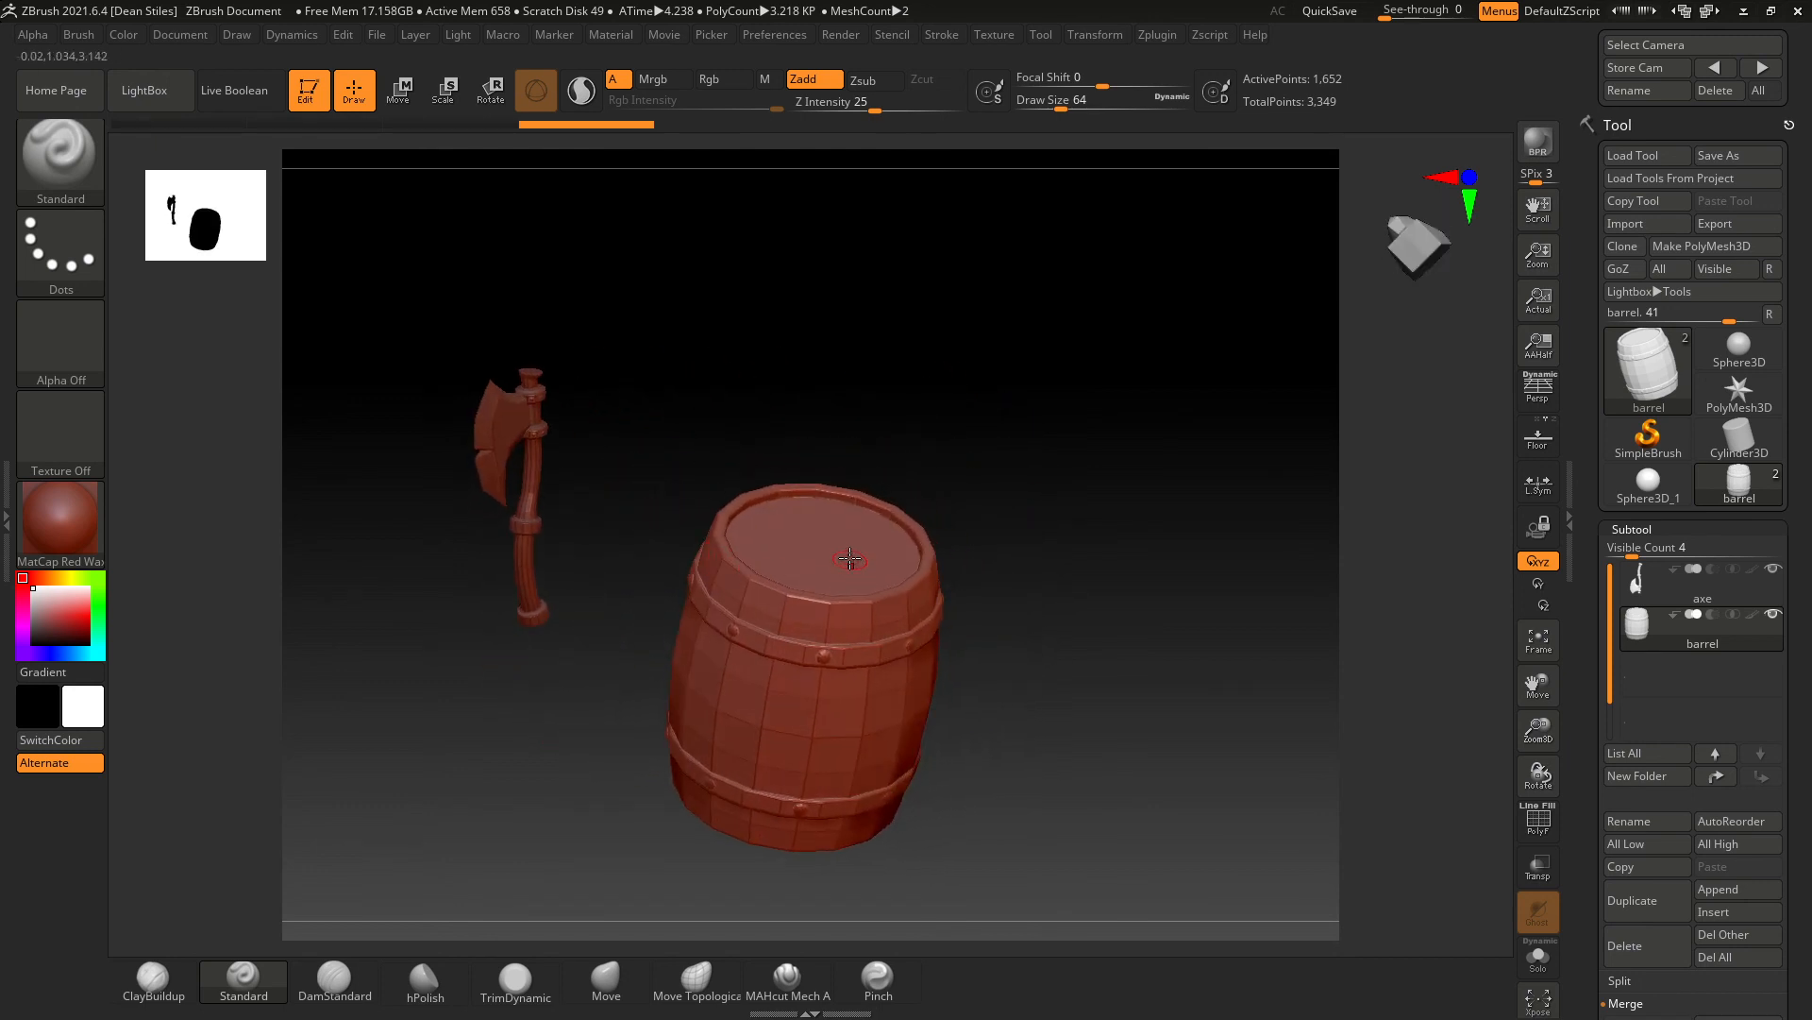